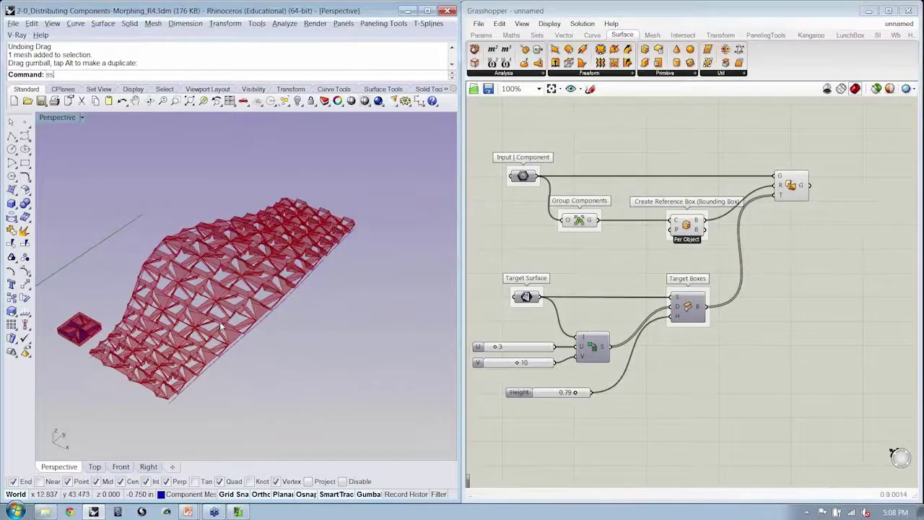
# Step: Unhide the original target surface beneath the morphed components and select it
pyautogui.hotkey('ctrl', 'shift', 'h')
pyautogui.scroll(4, 219, 317)
pyautogui.moveTo(226, 307); pyautogui.dragTo(282, 254, button='right')
pyautogui.click(287, 252)
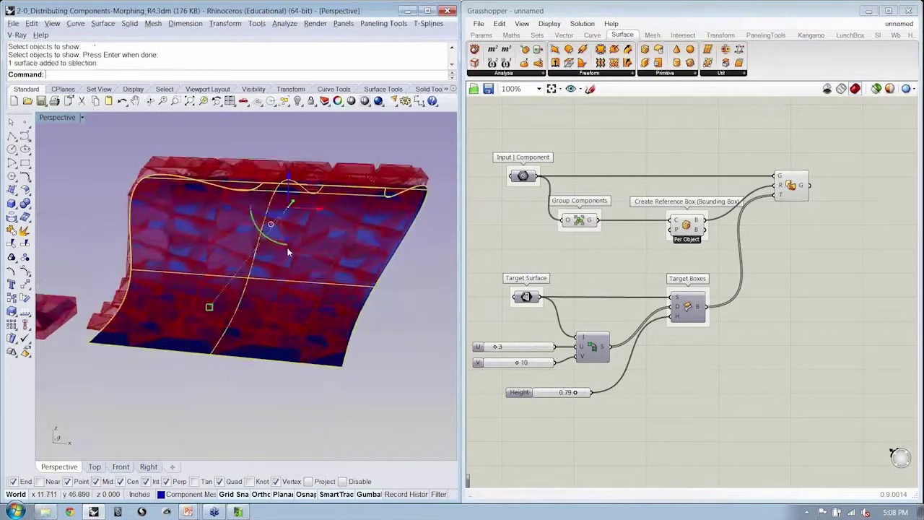
pyautogui.moveTo(315, 301); pyautogui.dragTo(257, 271, button='right')
pyautogui.scroll(-3, 259, 292)
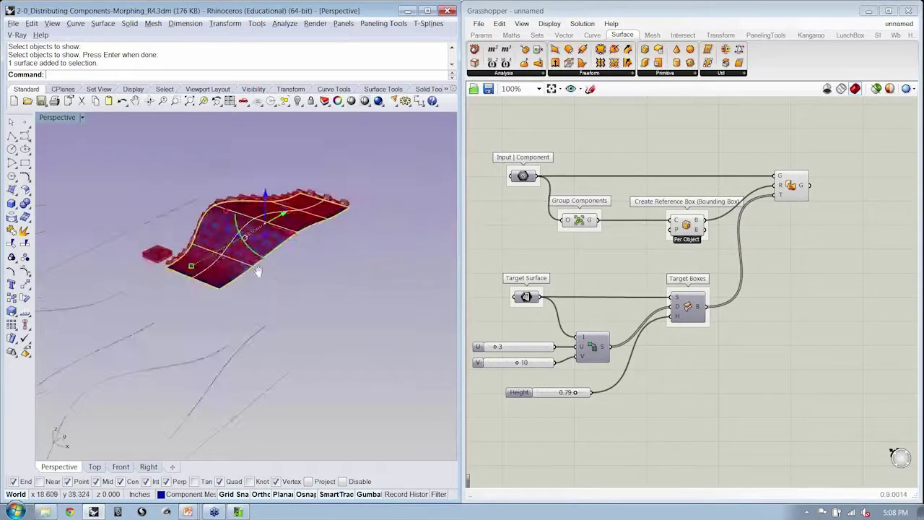
# Step: Copy the selected surface vertically, placing one copy about 2.25 in above the original
pyautogui.scroll(-3, 257, 271)
pyautogui.click(13, 298)
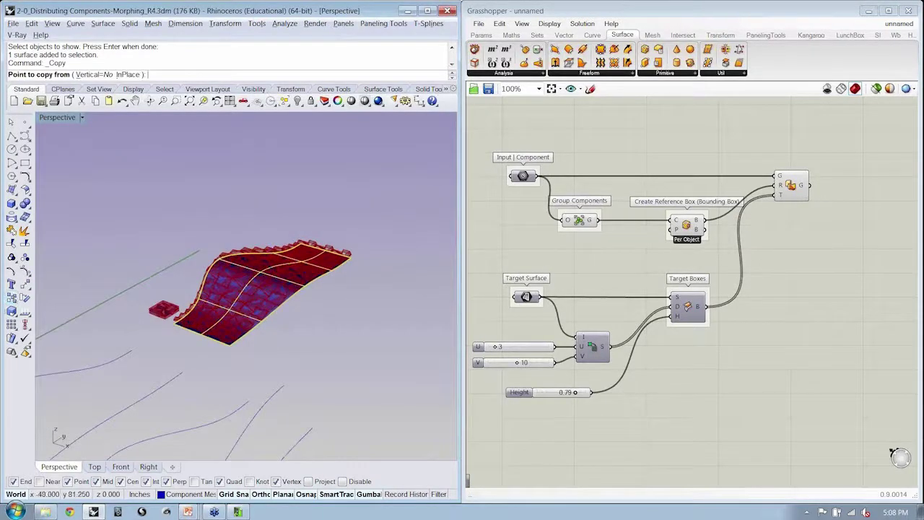
pyautogui.click(103, 75)
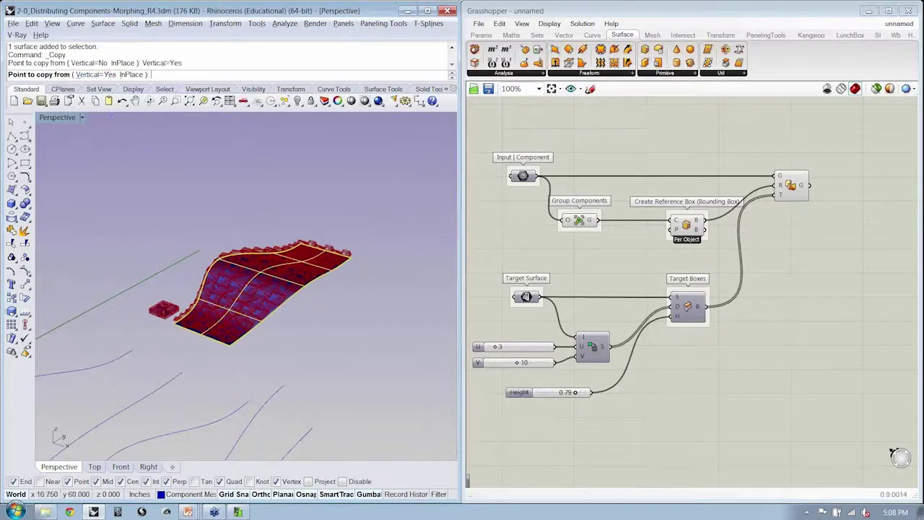
pyautogui.click(352, 257)
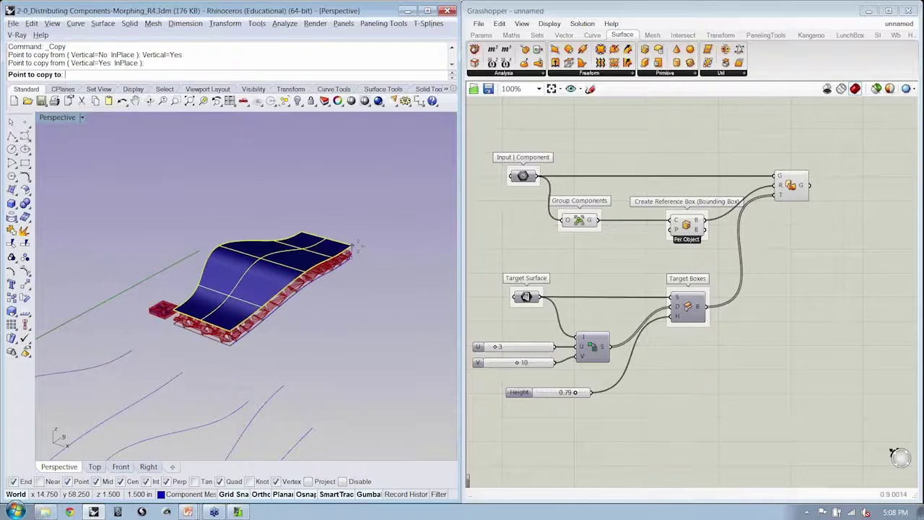
pyautogui.click(355, 244)
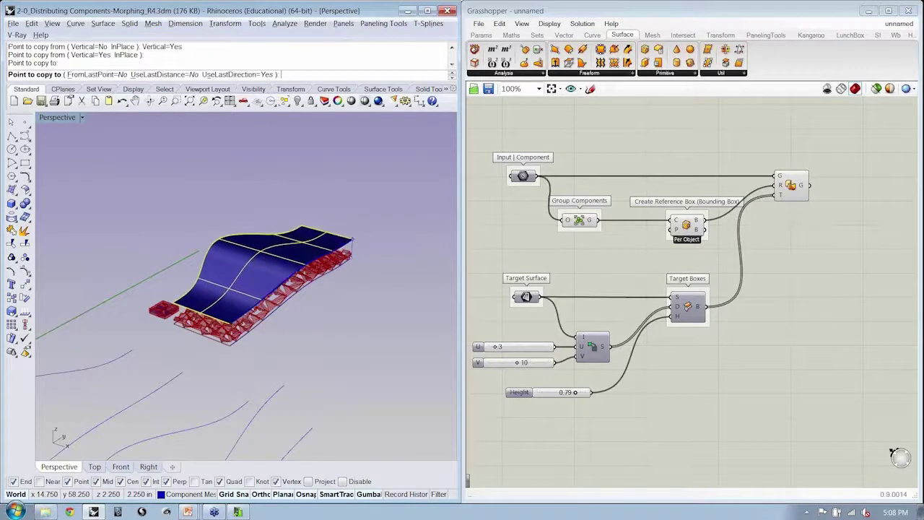
pyautogui.press('Return')
# Step: Scale the copied upper surface across its width so it is narrower than the original surface
pyautogui.moveTo(322, 280); pyautogui.dragTo(117, 310, button='right')
pyautogui.scroll(5, 287, 258)
pyautogui.click(287, 259)
pyautogui.scroll(-3, 288, 260)
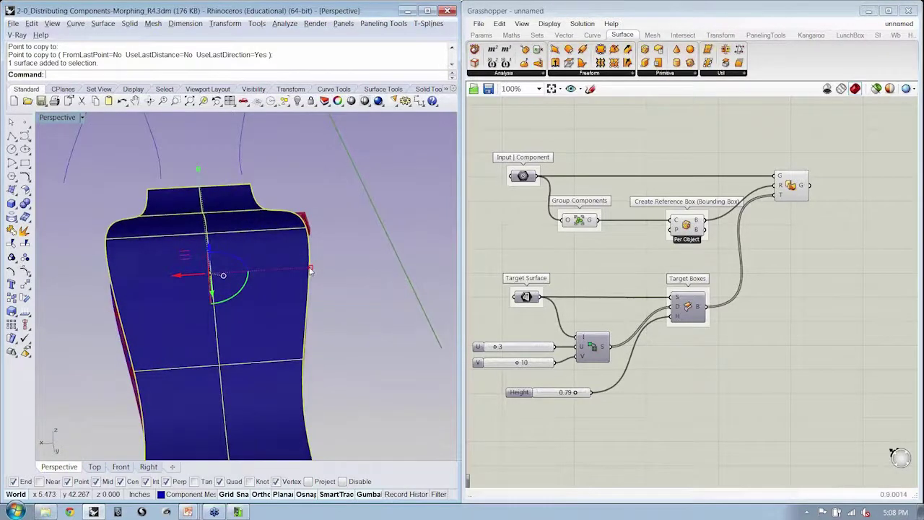
pyautogui.moveTo(311, 269); pyautogui.dragTo(285, 274)
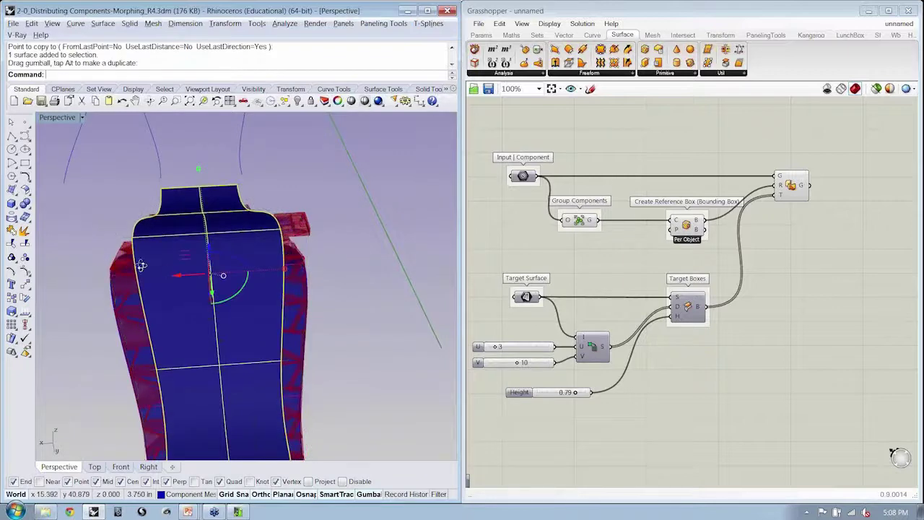
# Step: Hide the original lower surface, leaving the narrower upper surface displayed
pyautogui.moveTo(142, 265)
pyautogui.mouseDown(button='right')
pyautogui.moveTo(349, 255)
pyautogui.moveTo(255, 242)
pyautogui.moveTo(287, 309)
pyautogui.moveTo(304, 292)
pyautogui.moveTo(284, 296)
pyautogui.moveTo(268, 284)
pyautogui.moveTo(306, 257)
pyautogui.moveTo(309, 225)
pyautogui.moveTo(265, 231)
pyautogui.moveTo(258, 179)
pyautogui.moveTo(250, 202)
pyautogui.moveTo(175, 238)
pyautogui.moveTo(213, 247)
pyautogui.mouseUp(button='right')
pyautogui.click(193, 241)
pyautogui.hotkey('ctrl', 'h')
# Step: Set the Height slider of the target boxes to 1.00 in the Grasshopper definition
pyautogui.scroll(4, 521, 466)
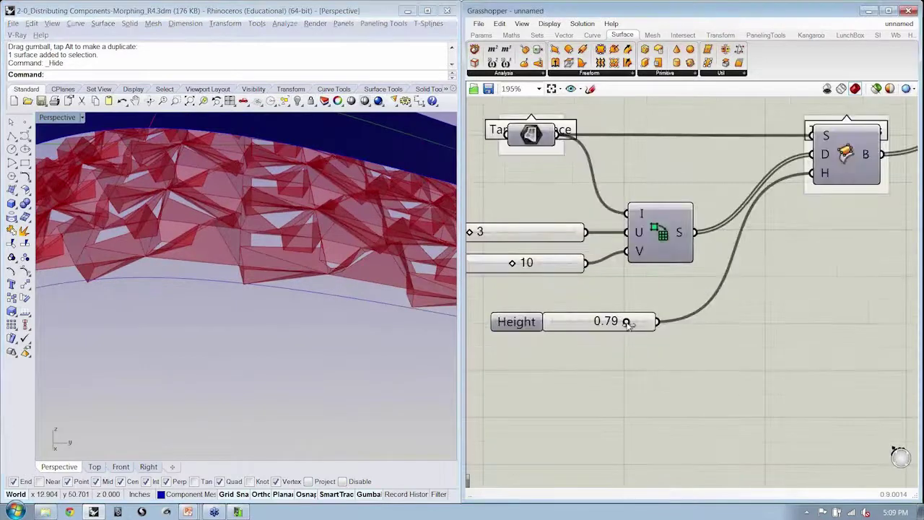
pyautogui.moveTo(630, 323)
pyautogui.mouseDown()
pyautogui.moveTo(579, 323)
pyautogui.moveTo(646, 322)
pyautogui.mouseUp()
pyautogui.moveTo(227, 315); pyautogui.dragTo(307, 316, button='right')
pyautogui.moveTo(800, 184); pyautogui.dragTo(727, 239, button='right')
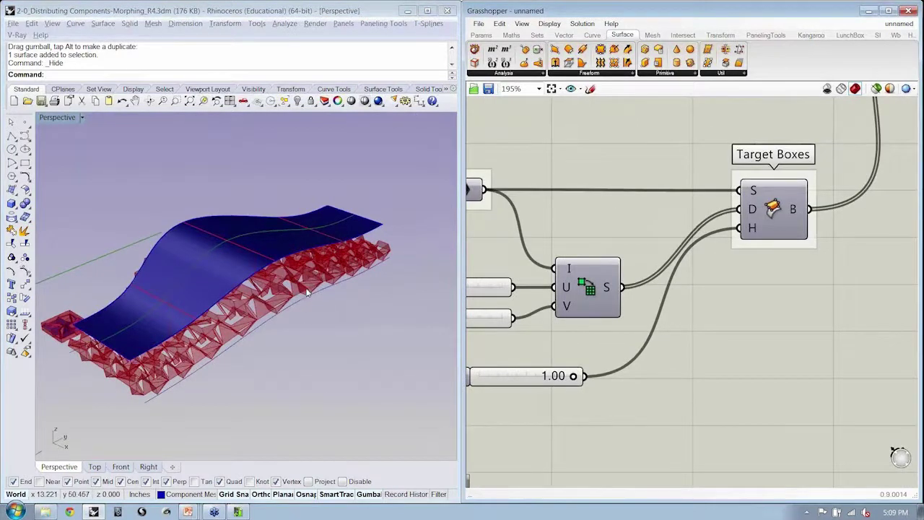
pyautogui.scroll(-4, 602, 186)
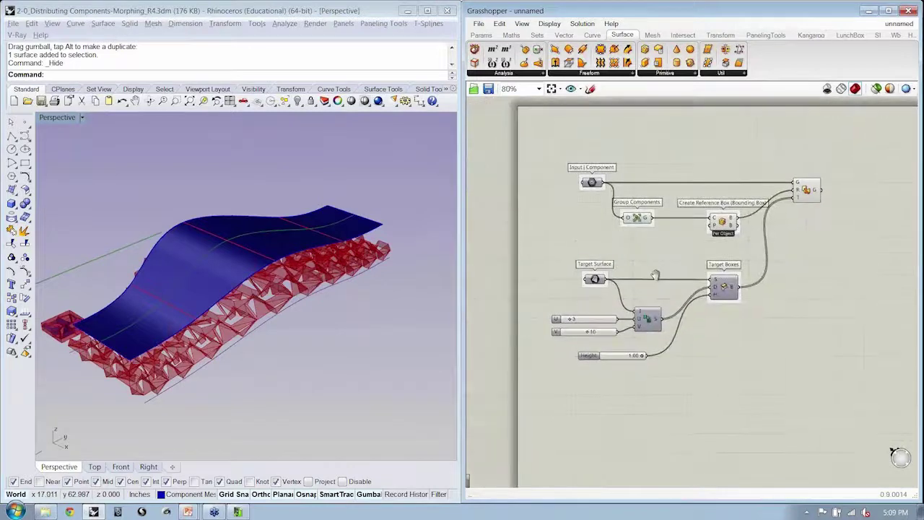
# Step: Save the Grasshopper definition as 2-2_Distributing Components-SurfaceBoxes-W in the 001_Distribute folder
pyautogui.hotkey('ctrl', 's')
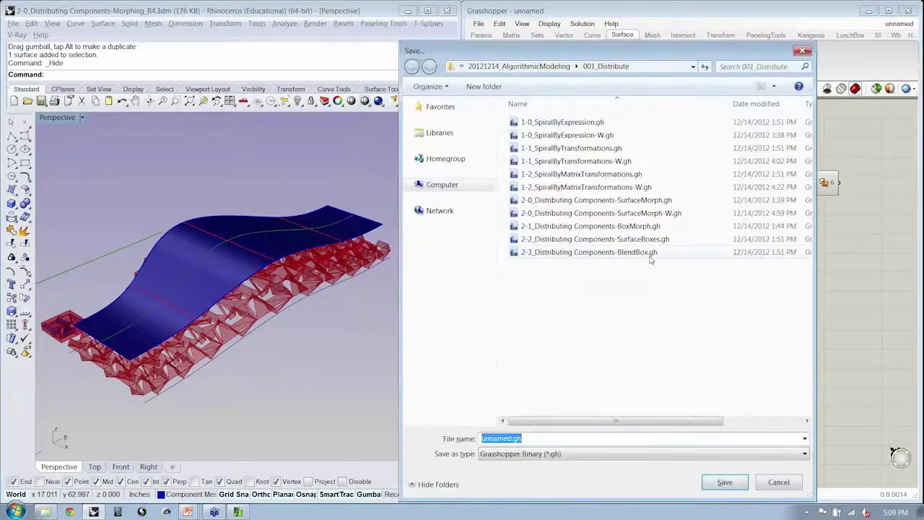
pyautogui.click(602, 241)
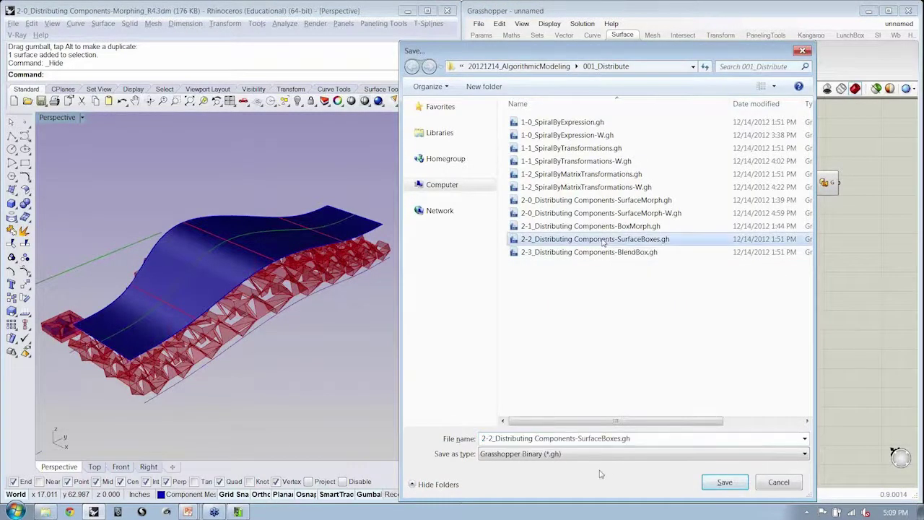
pyautogui.moveTo(621, 438); pyautogui.dragTo(768, 438)
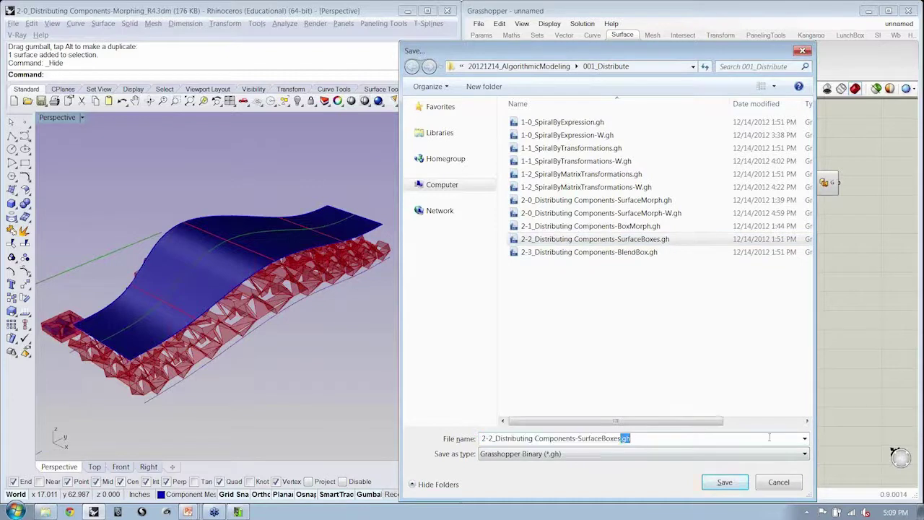
pyautogui.write('-W')
pyautogui.press('Return')
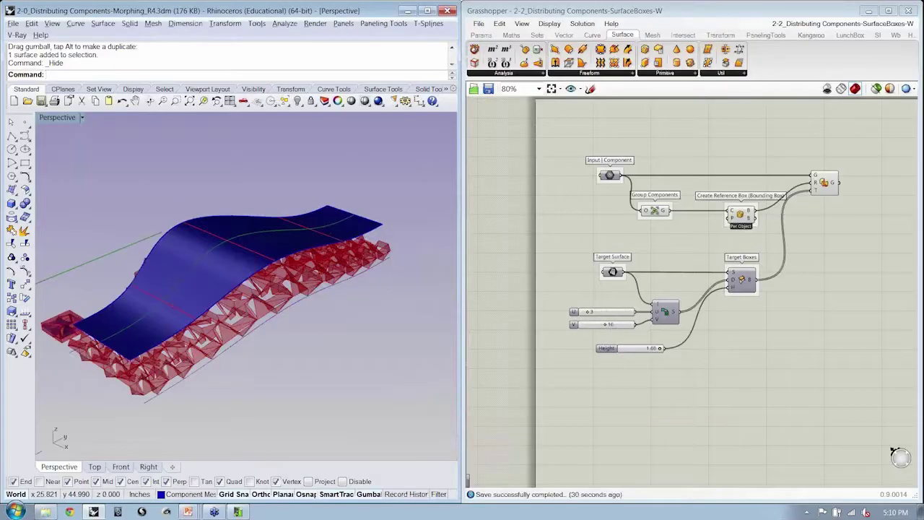
# Step: Add a Blend Box component to the canvas just below the Target Boxes group
pyautogui.keyDown('shift'); pyautogui.moveTo(316, 322); pyautogui.dragTo(344, 323, button='right'); pyautogui.keyUp('shift')
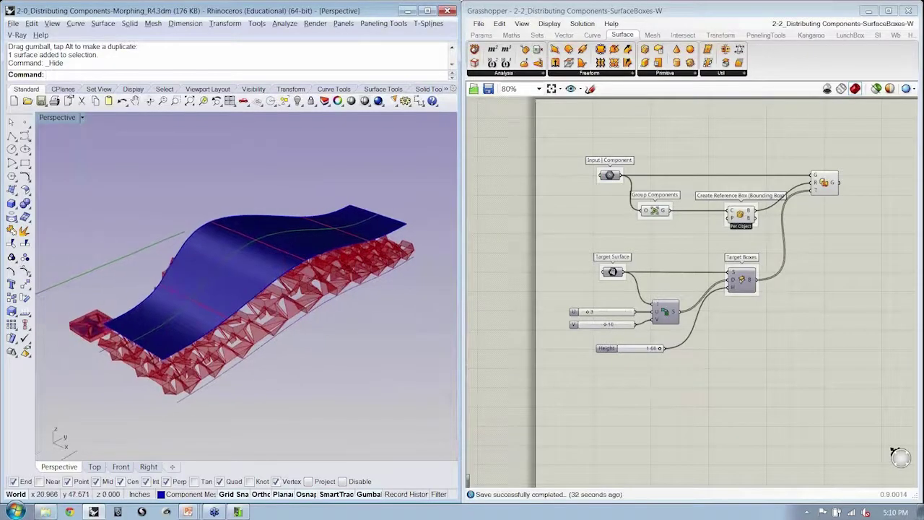
pyautogui.moveTo(761, 328); pyautogui.dragTo(781, 322, button='right')
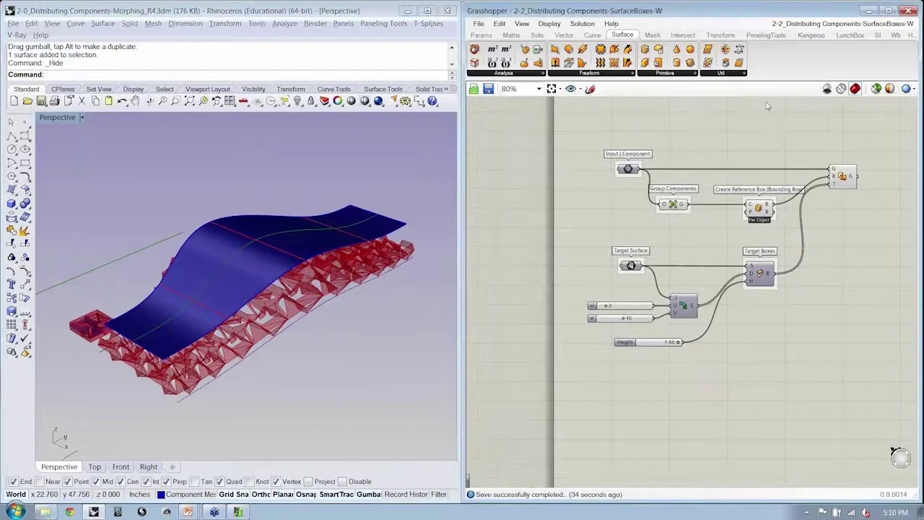
pyautogui.click(721, 35)
pyautogui.click(608, 74)
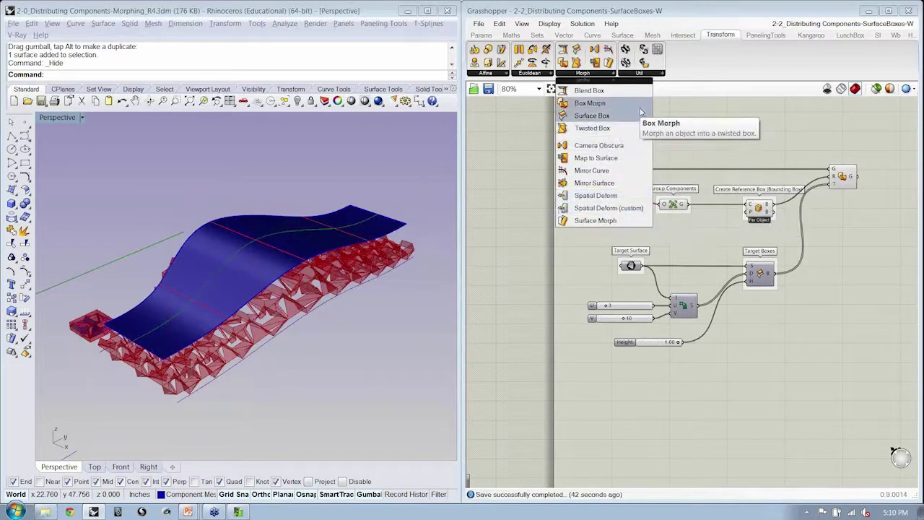
pyautogui.click(589, 90)
pyautogui.click(767, 354)
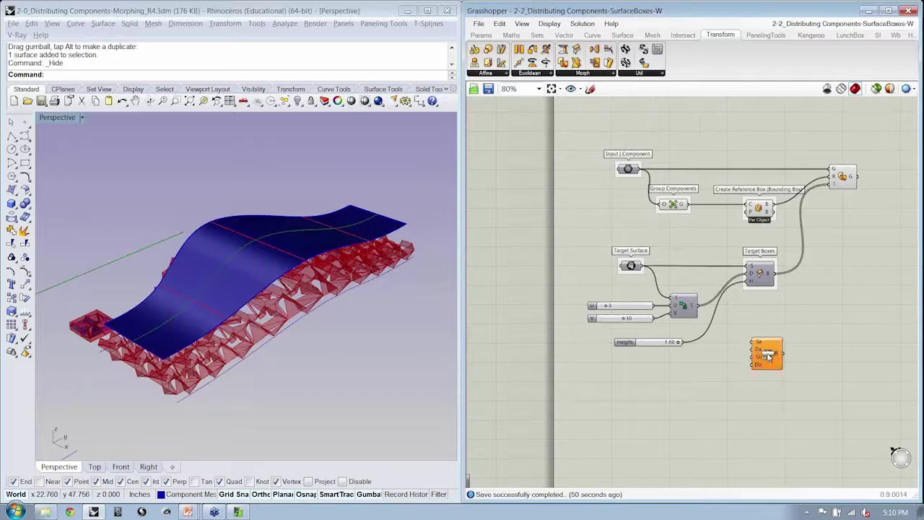
pyautogui.scroll(4, 765, 353)
pyautogui.moveTo(763, 309); pyautogui.dragTo(758, 295)
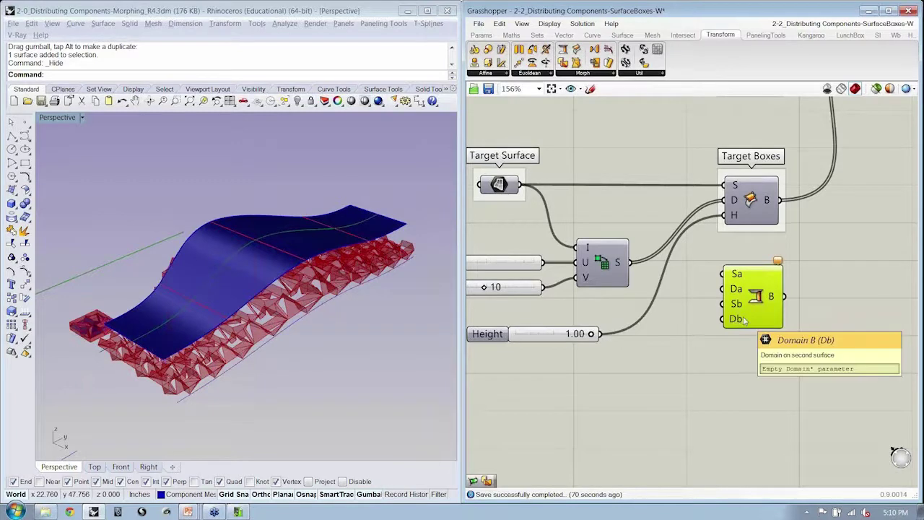
# Step: Delete the Target Boxes component and the Height slider, and move the Blend Box component up into the freed space
pyautogui.click(755, 211)
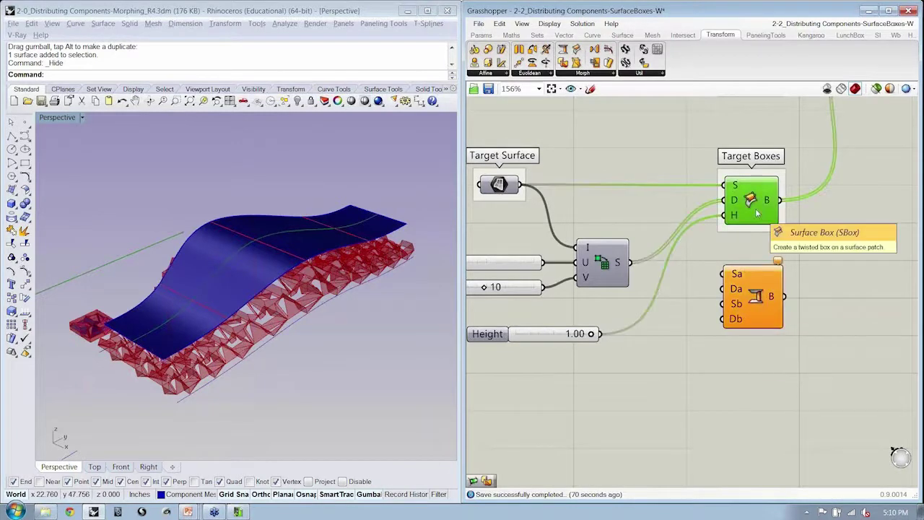
pyautogui.press('Delete')
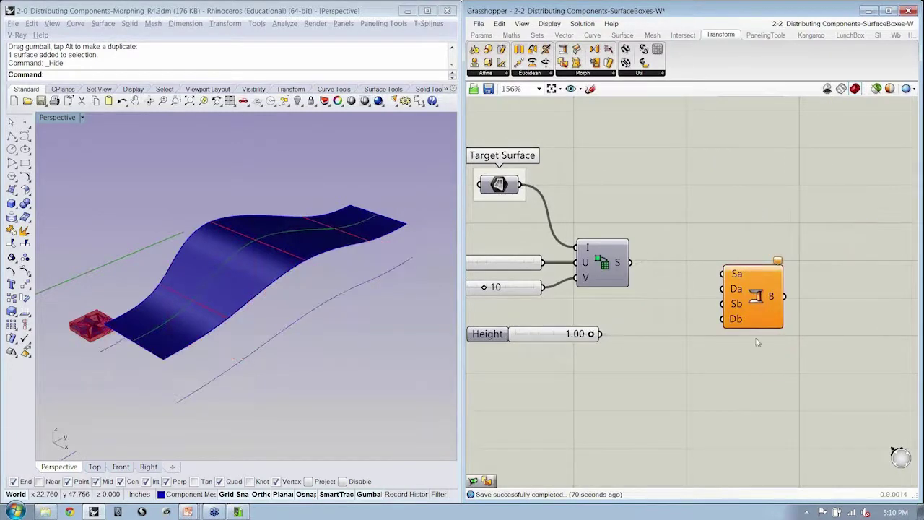
pyautogui.click(554, 336)
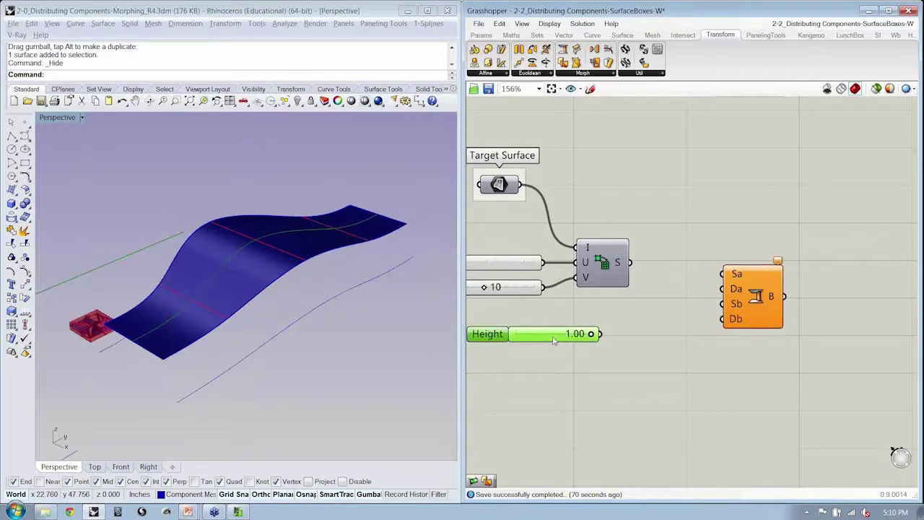
pyautogui.press('Delete')
pyautogui.moveTo(578, 375); pyautogui.dragTo(596, 373, button='right')
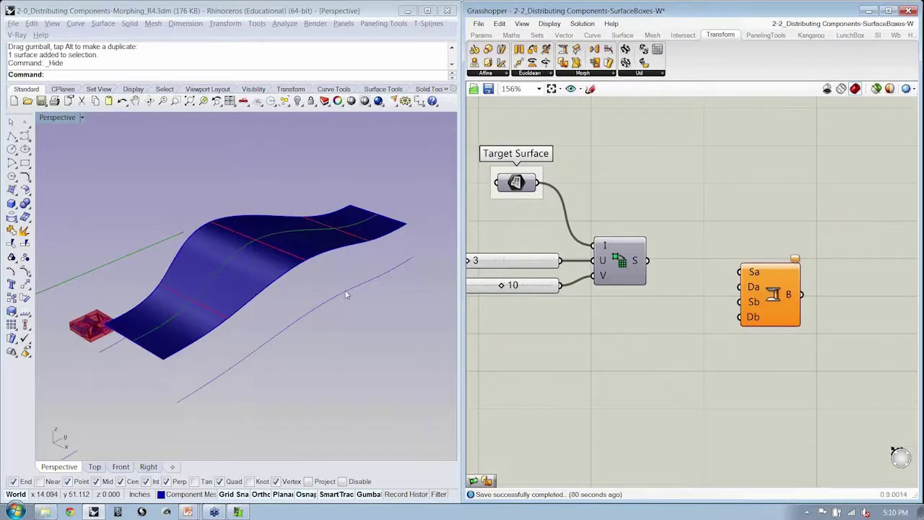
pyautogui.moveTo(775, 310); pyautogui.dragTo(785, 229)
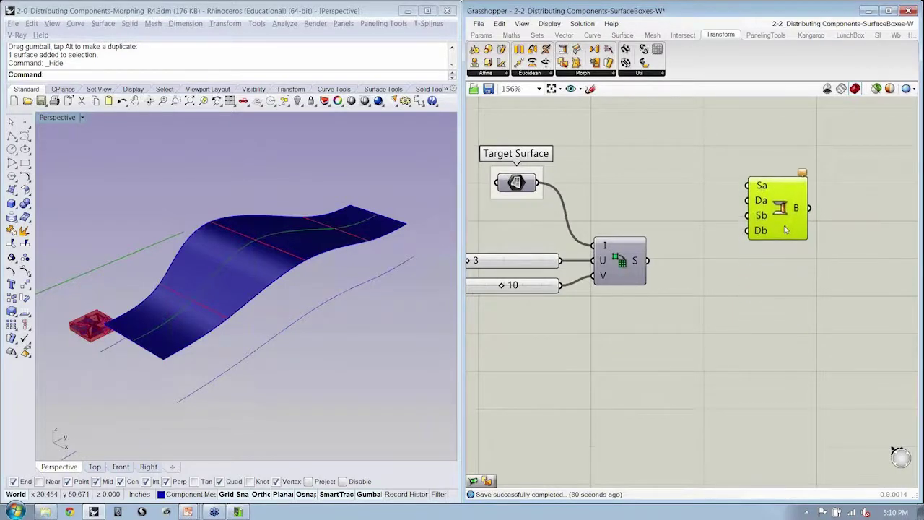
pyautogui.click(764, 294)
# Step: Group the domain division component fed by the U and V sliders and label the group Domain-A
pyautogui.moveTo(659, 278); pyautogui.dragTo(678, 305, button='right')
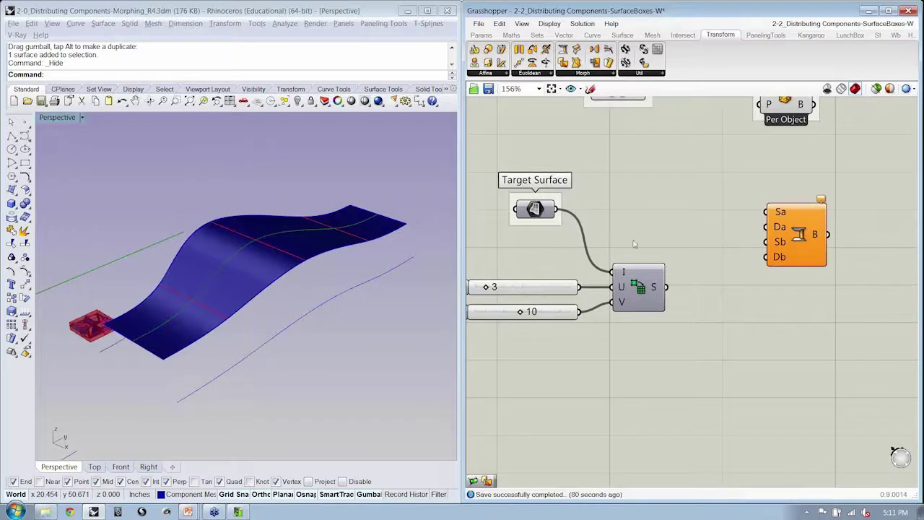
pyautogui.click(635, 292)
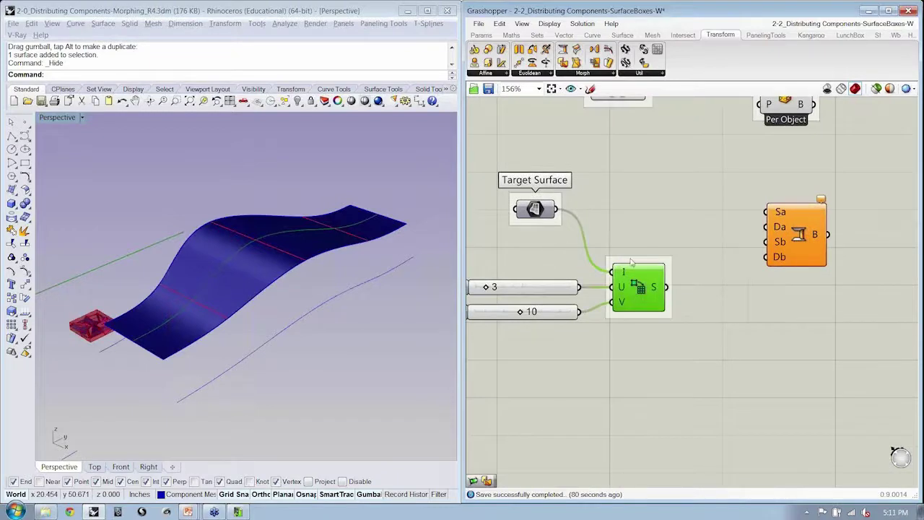
pyautogui.rightClick(631, 263)
pyautogui.write('Dom')
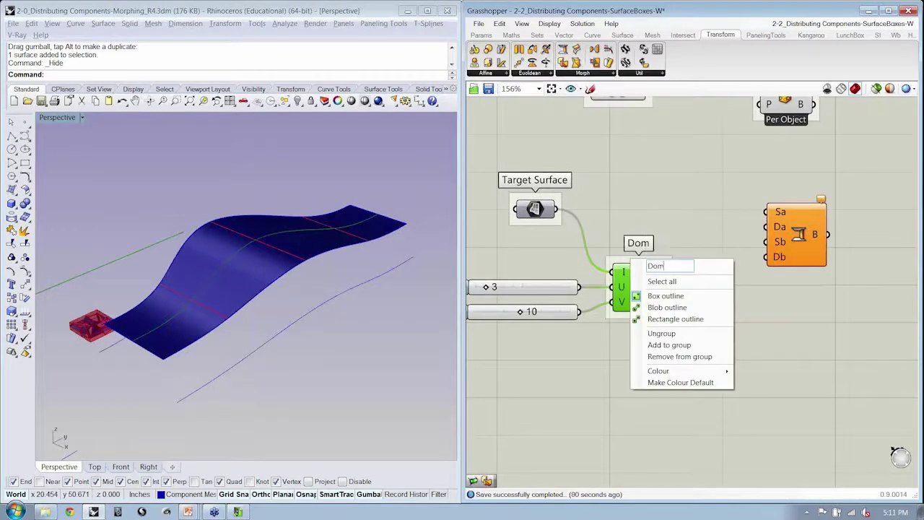
pyautogui.write('ain-A')
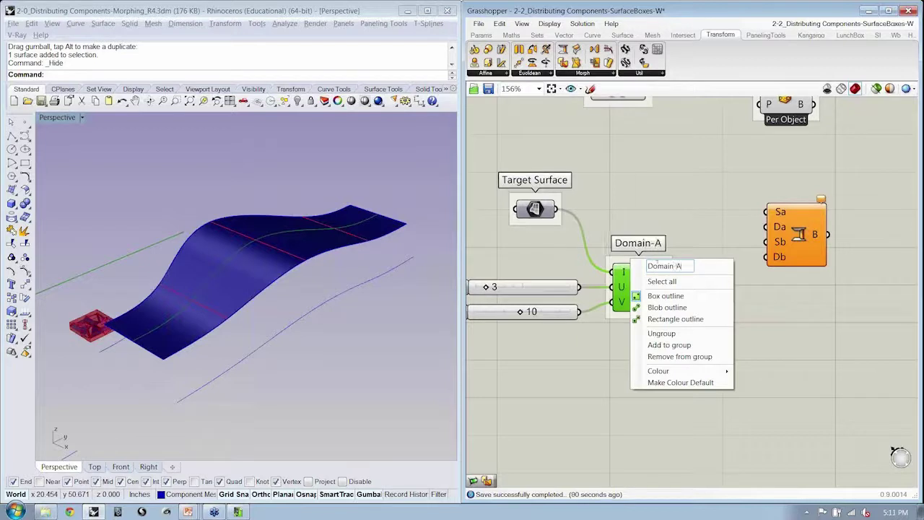
pyautogui.press('Return')
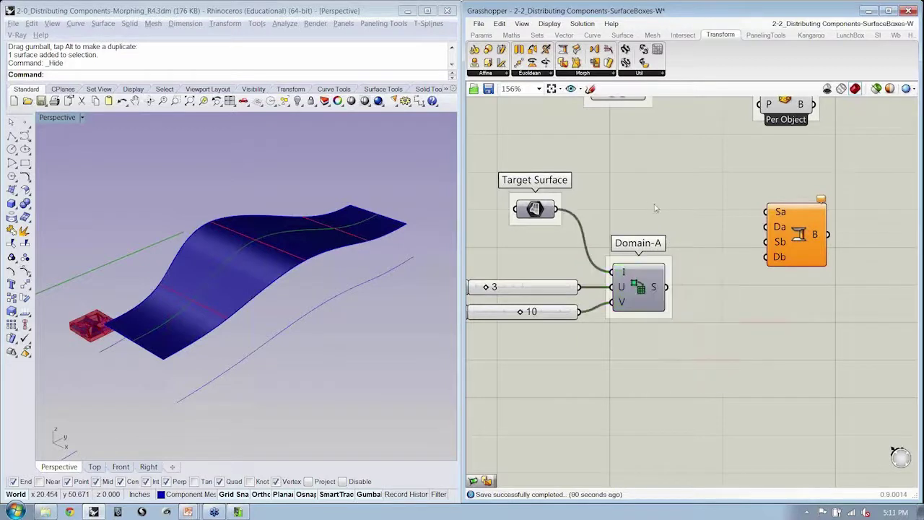
# Step: Rename the Target Surface group to Target Surface-A
pyautogui.rightClick(560, 200)
pyautogui.moveTo(618, 205); pyautogui.dragTo(638, 204)
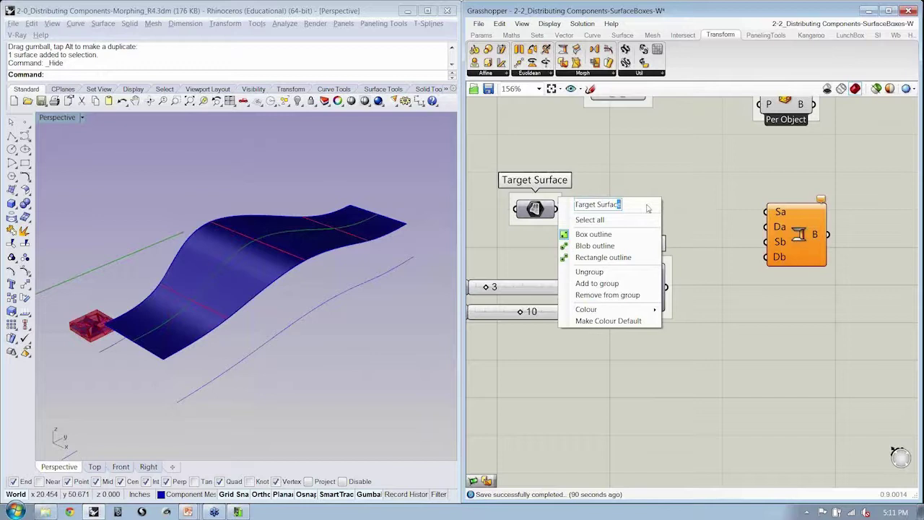
pyautogui.write('-A')
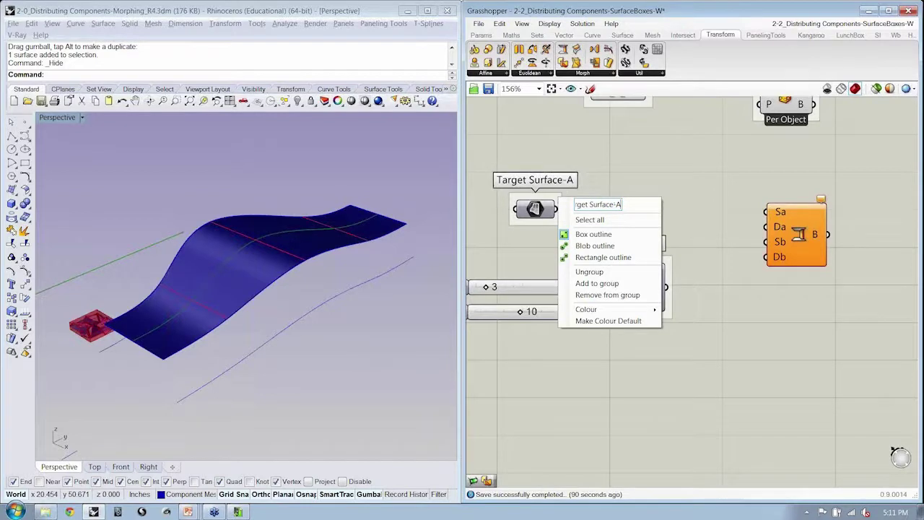
pyautogui.press('Return')
# Step: Connect Target Surface-A to the Blend Box's Sa input and the Domain-A output to its Da input
pyautogui.scroll(-2, 682, 239)
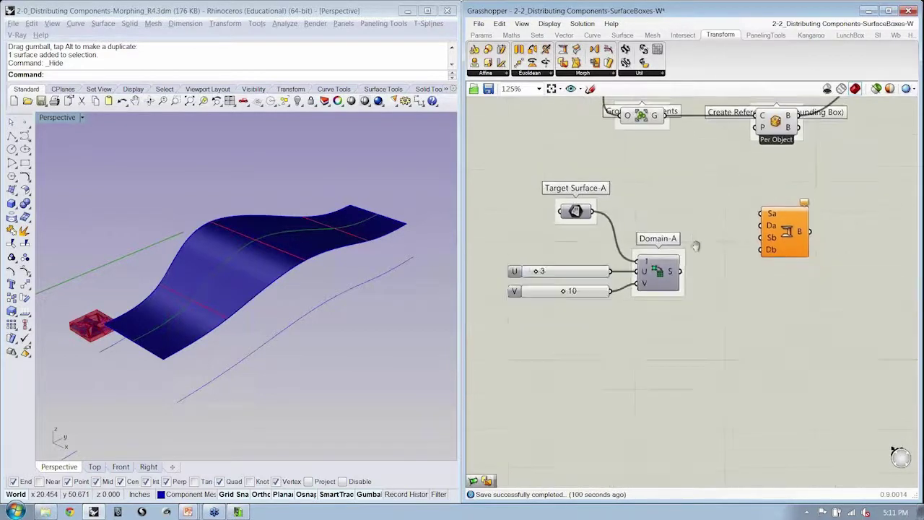
pyautogui.moveTo(766, 224); pyautogui.dragTo(598, 220)
pyautogui.moveTo(769, 237); pyautogui.dragTo(687, 282)
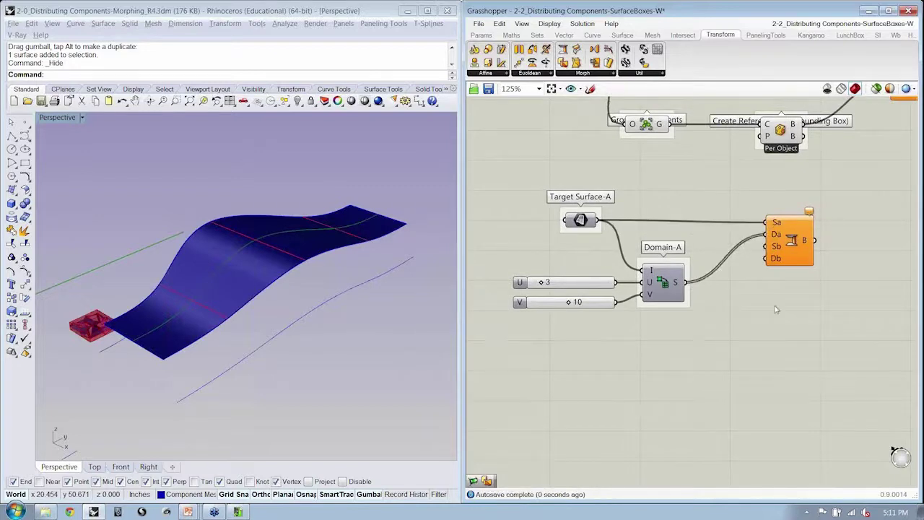
pyautogui.click(800, 278)
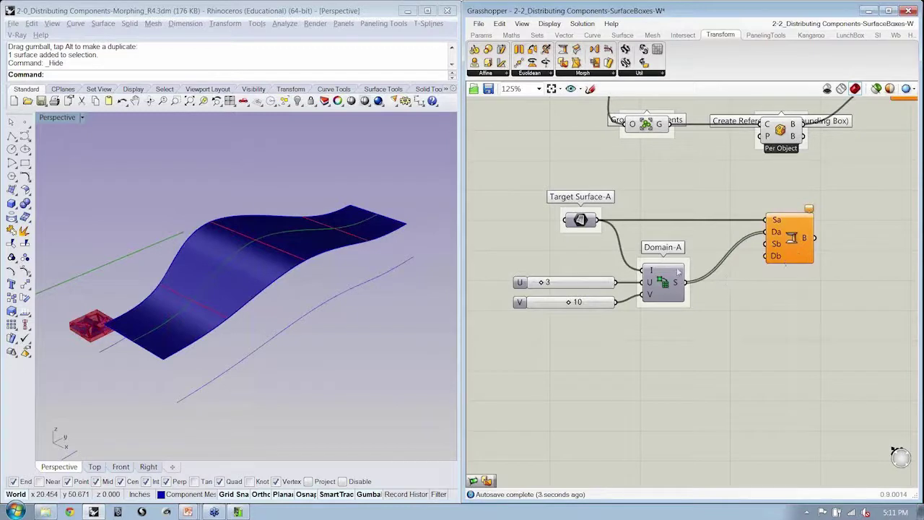
pyautogui.click(216, 295)
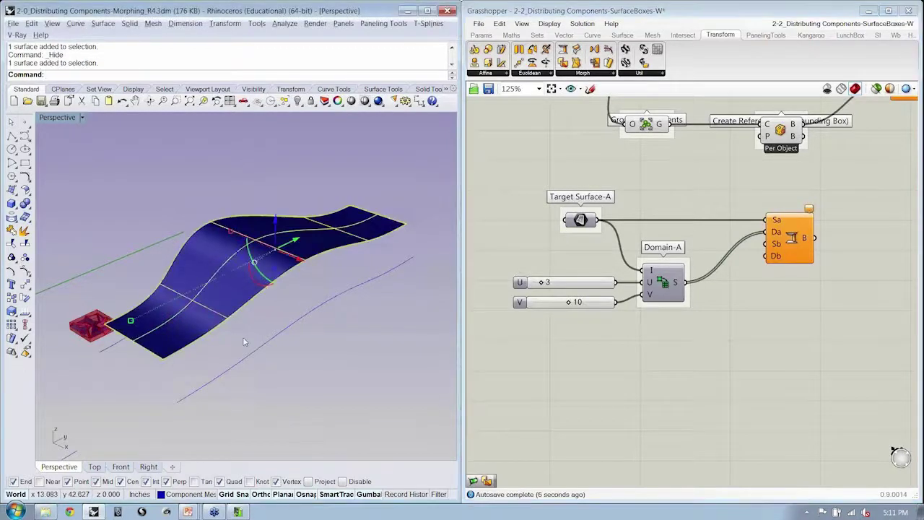
pyautogui.click(300, 382)
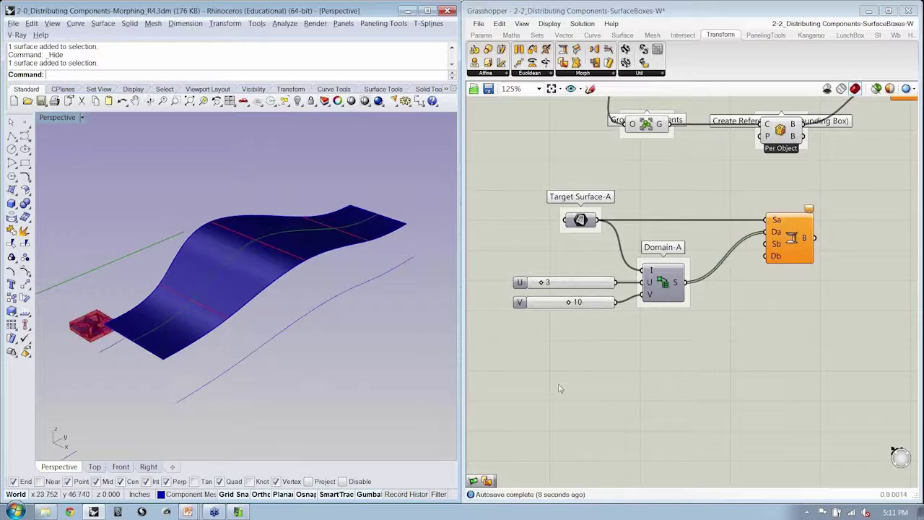
pyautogui.moveTo(736, 352); pyautogui.dragTo(751, 336, button='right')
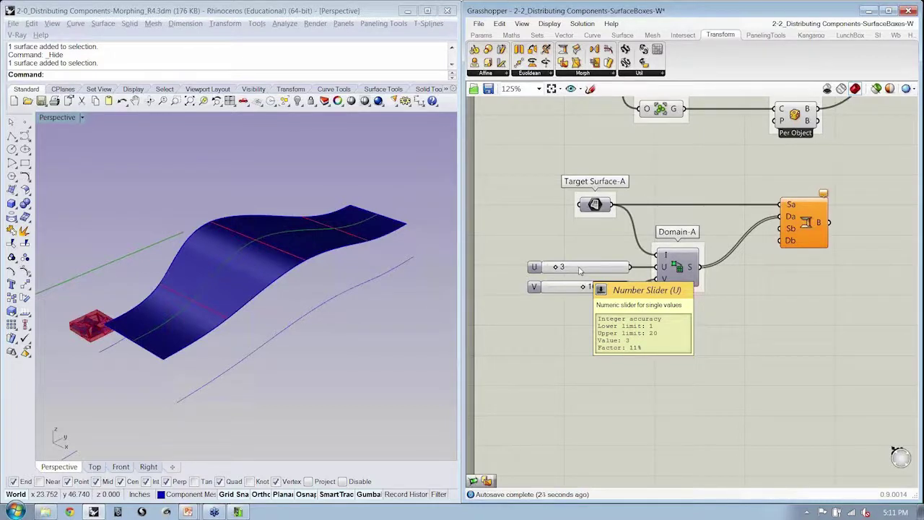
# Step: Duplicate the Target Surface-A and Domain-A groups and place the copies below the originals, with the domain component beside the surface parameter
pyautogui.moveTo(615, 153); pyautogui.dragTo(586, 219)
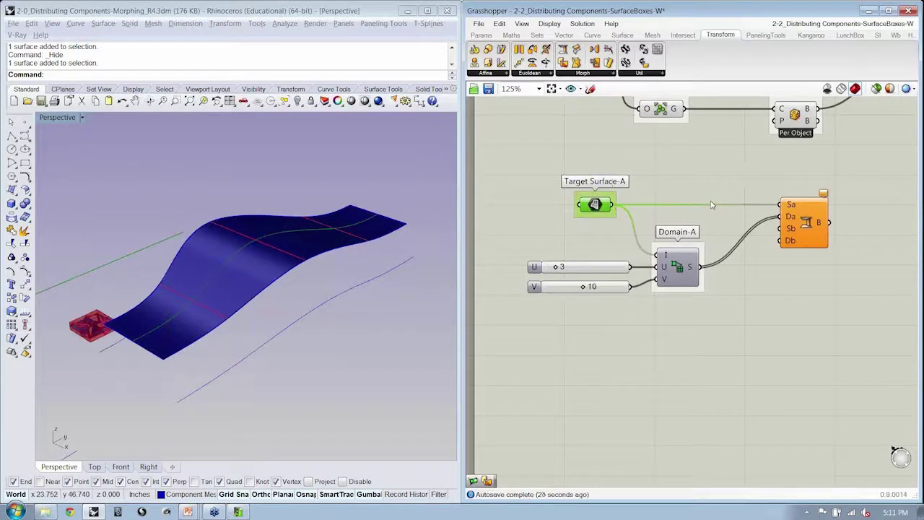
pyautogui.keyDown('shift'); pyautogui.moveTo(711, 205); pyautogui.dragTo(679, 290); pyautogui.keyUp('shift')
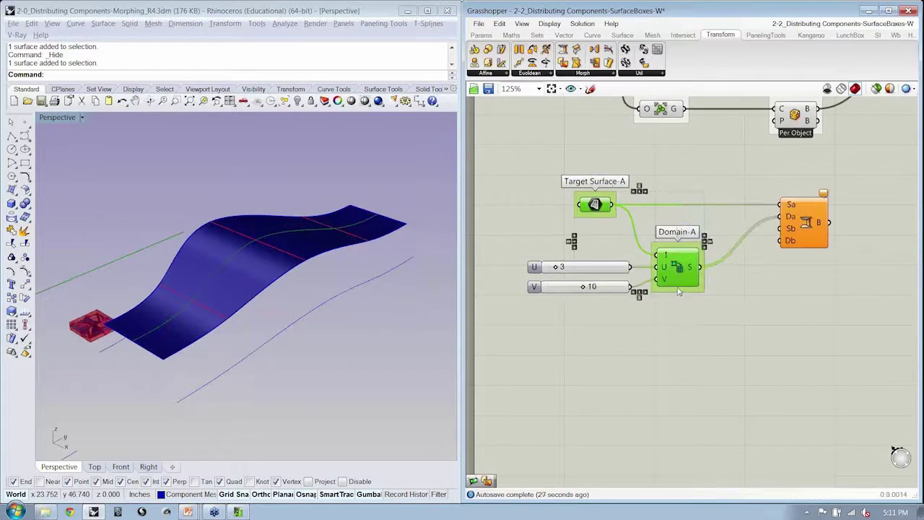
pyautogui.hotkey('ctrl', 'c')
pyautogui.hotkey('ctrl', 'v')
pyautogui.moveTo(680, 273); pyautogui.dragTo(676, 406)
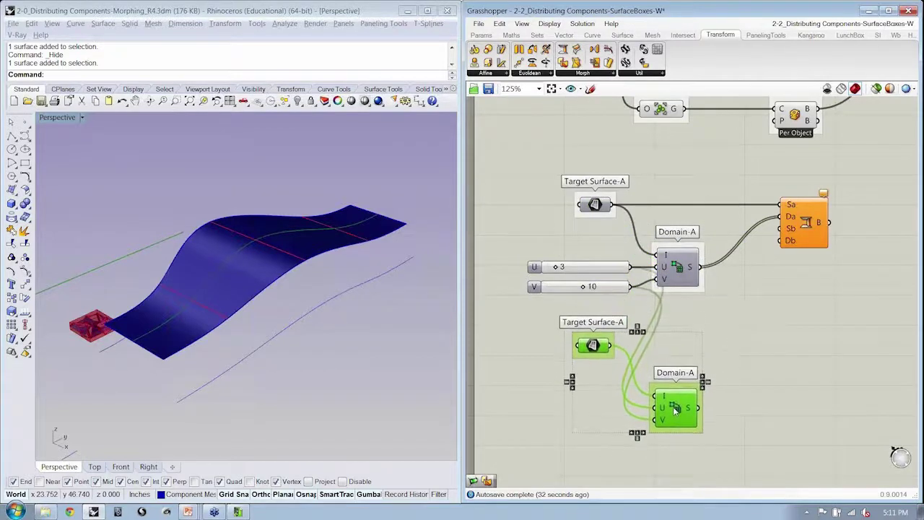
pyautogui.click(805, 351)
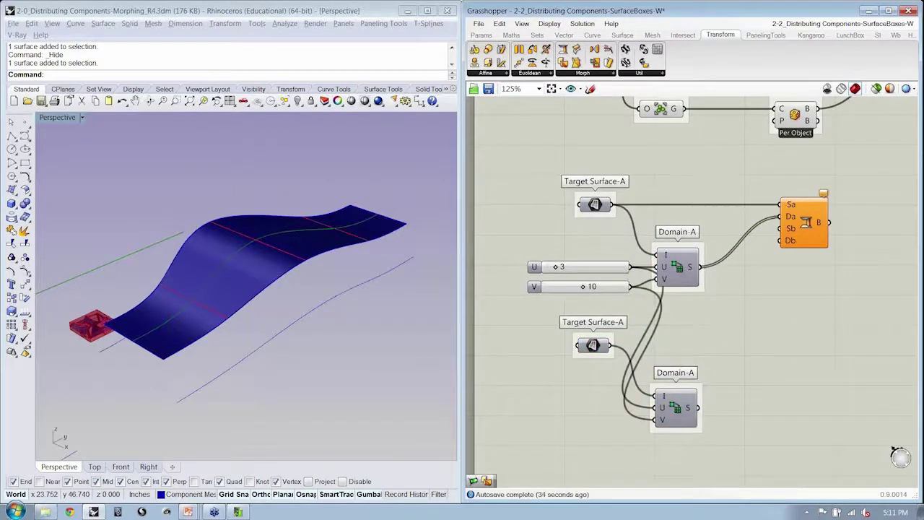
pyautogui.moveTo(677, 423); pyautogui.dragTo(677, 371)
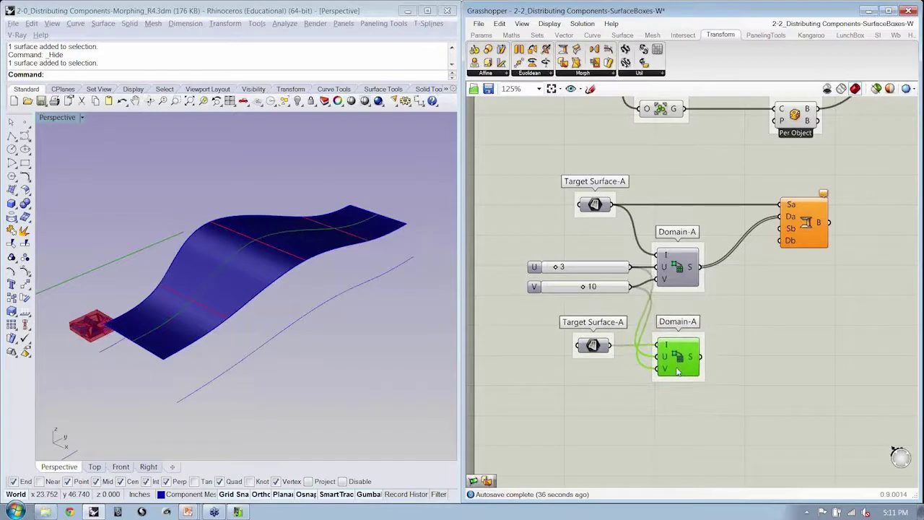
pyautogui.click(760, 367)
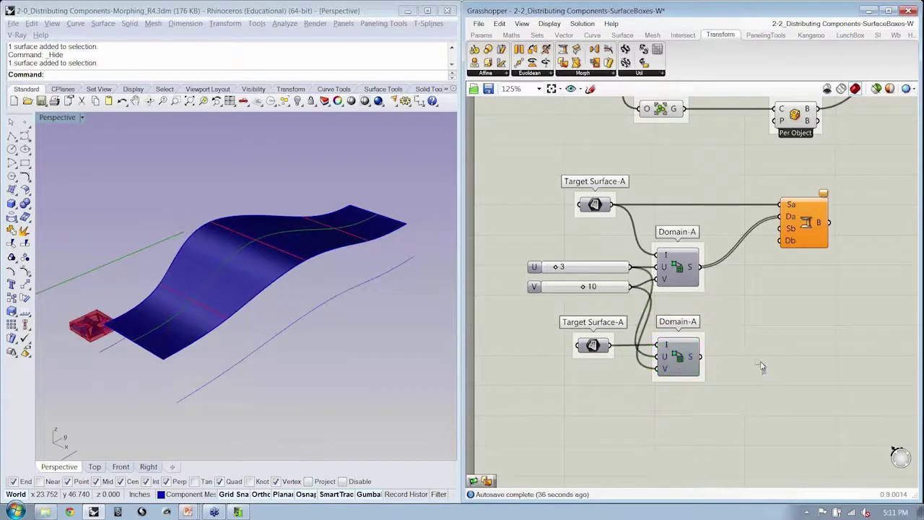
pyautogui.click(674, 350)
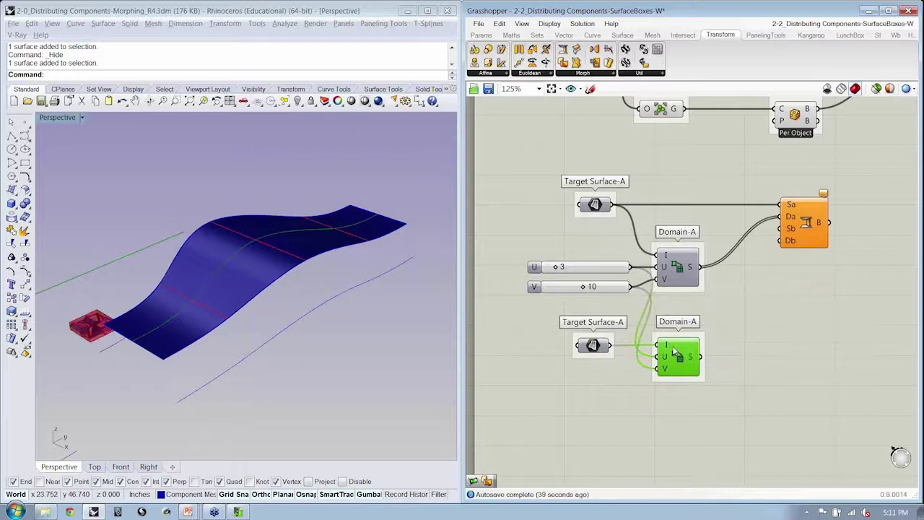
pyautogui.click(767, 343)
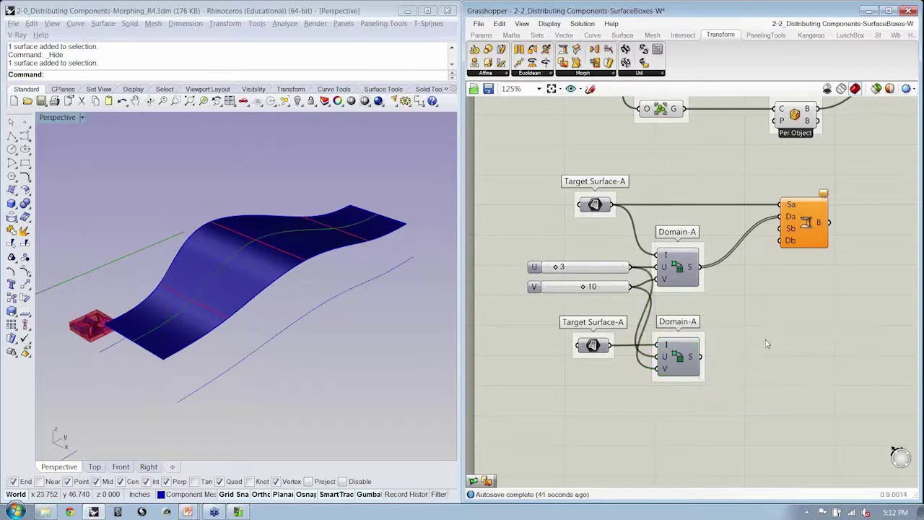
# Step: Rename the duplicated surface group to Target Surface-B
pyautogui.rightClick(611, 338)
pyautogui.moveTo(663, 345); pyautogui.dragTo(686, 344)
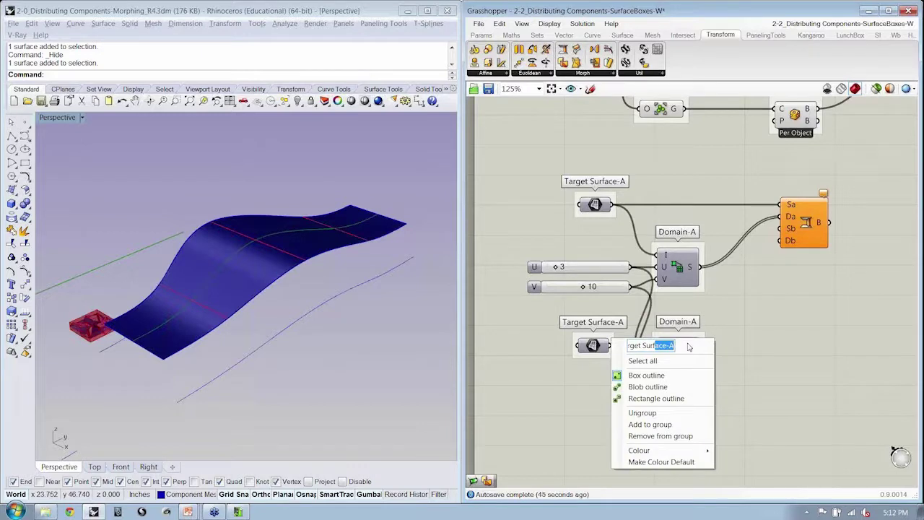
pyautogui.write('ace-B')
pyautogui.press('Return')
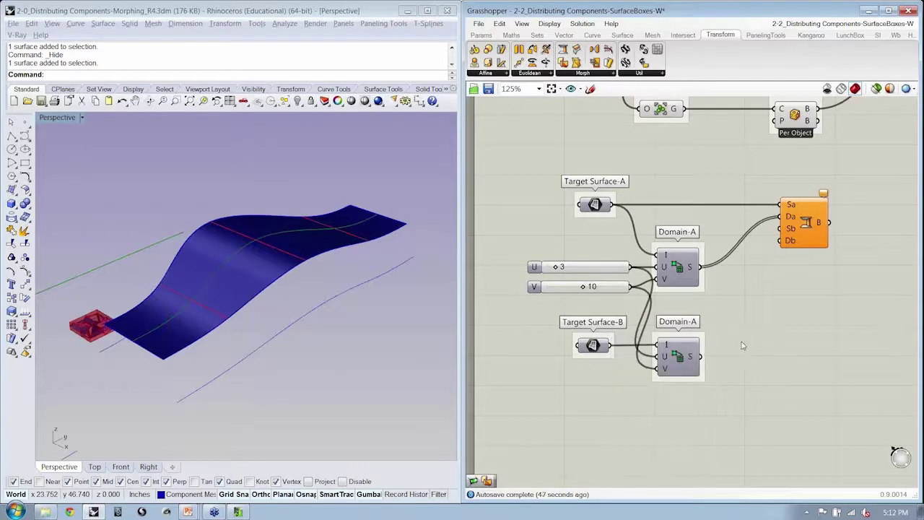
# Step: Clear the Target Surface-B parameter's values and reference the upper blue surface in Rhino as its single surface
pyautogui.rightClick(596, 348)
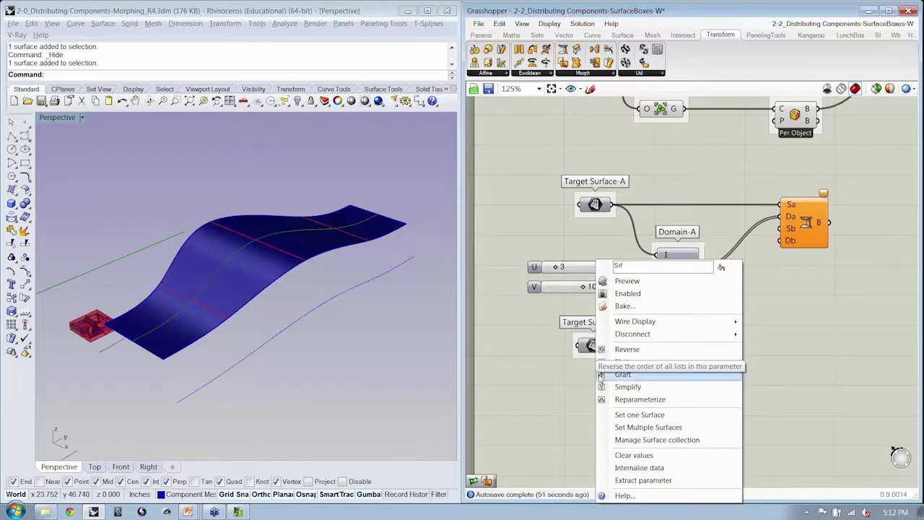
pyautogui.click(621, 455)
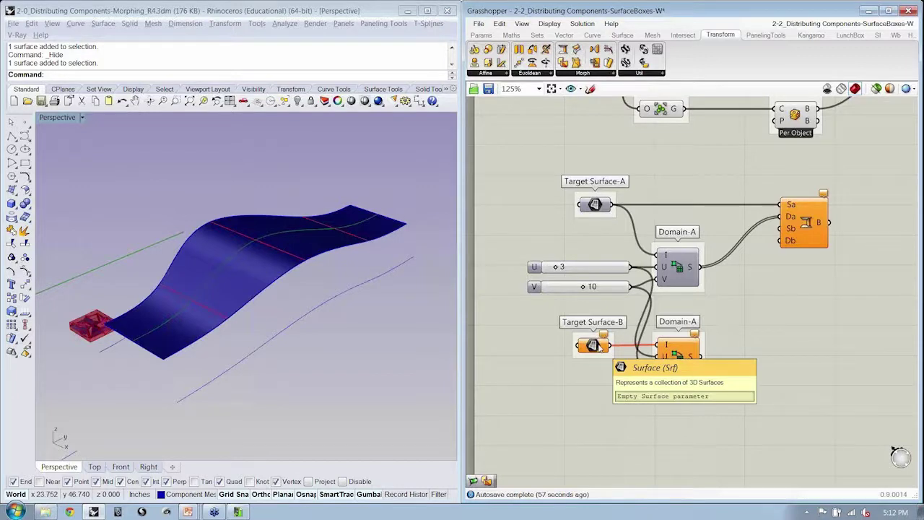
pyautogui.rightClick(592, 351)
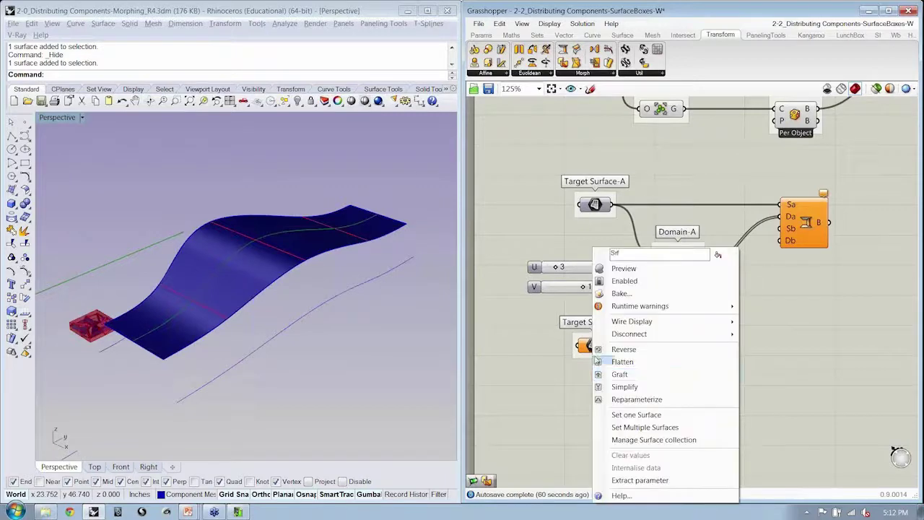
pyautogui.click(613, 414)
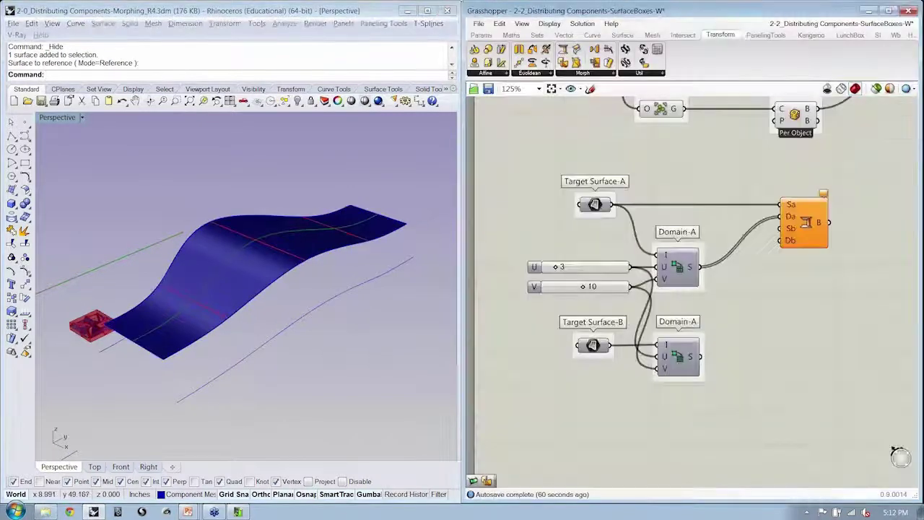
pyautogui.click(255, 273)
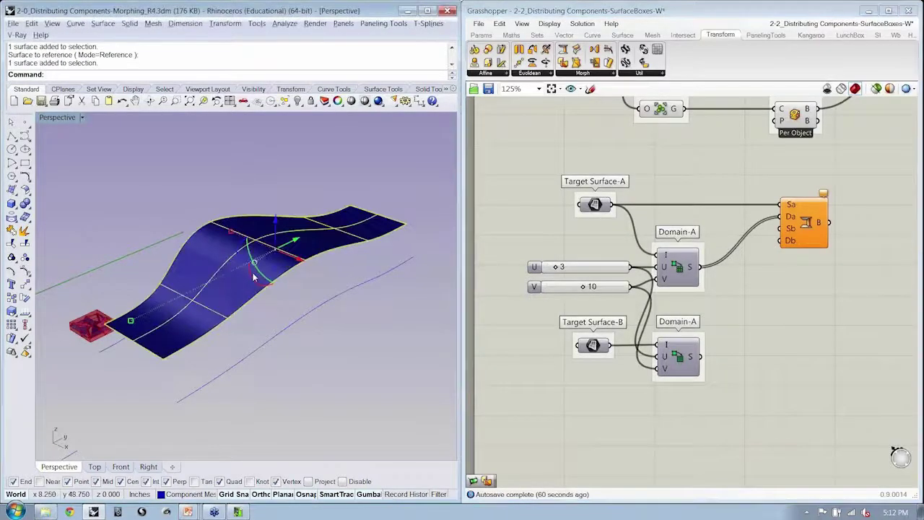
pyautogui.click(278, 302)
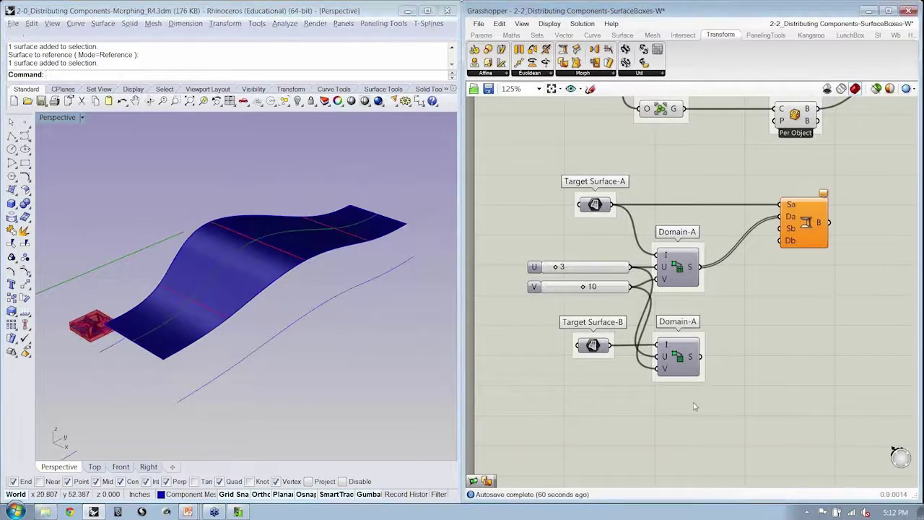
# Step: Rename the duplicated domain group to Domain-B and move it slightly lower, clear of Target Surface-B
pyautogui.moveTo(694, 407); pyautogui.dragTo(669, 416, button='right')
pyautogui.rightClick(676, 346)
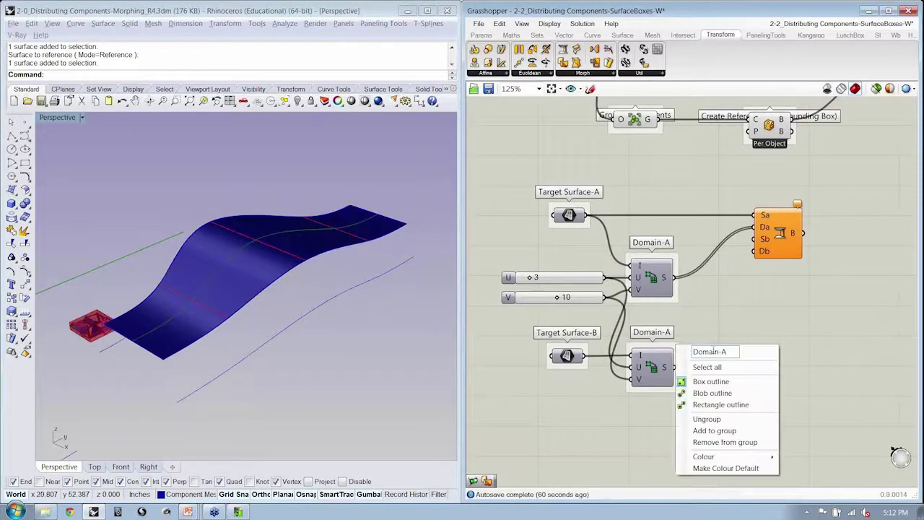
pyautogui.moveTo(720, 352); pyautogui.dragTo(727, 351)
pyautogui.write('B')
pyautogui.press('Return')
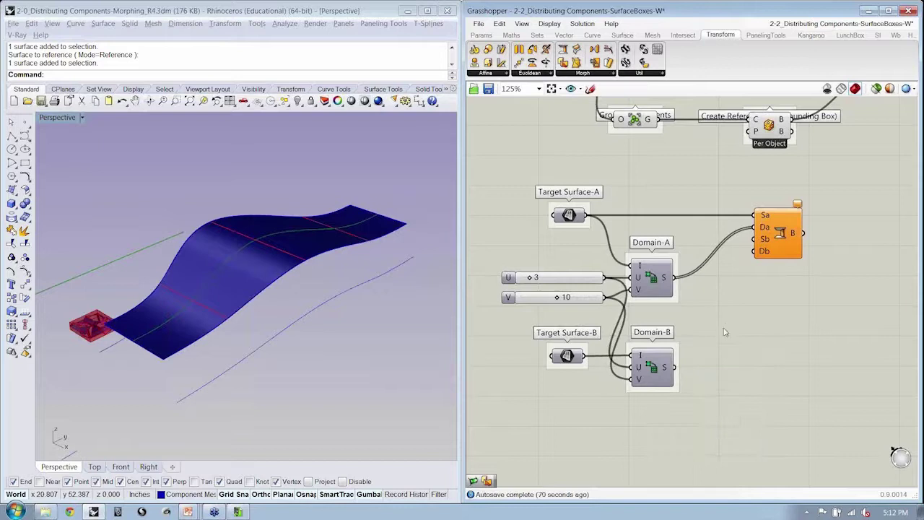
pyautogui.moveTo(644, 365); pyautogui.dragTo(645, 395)
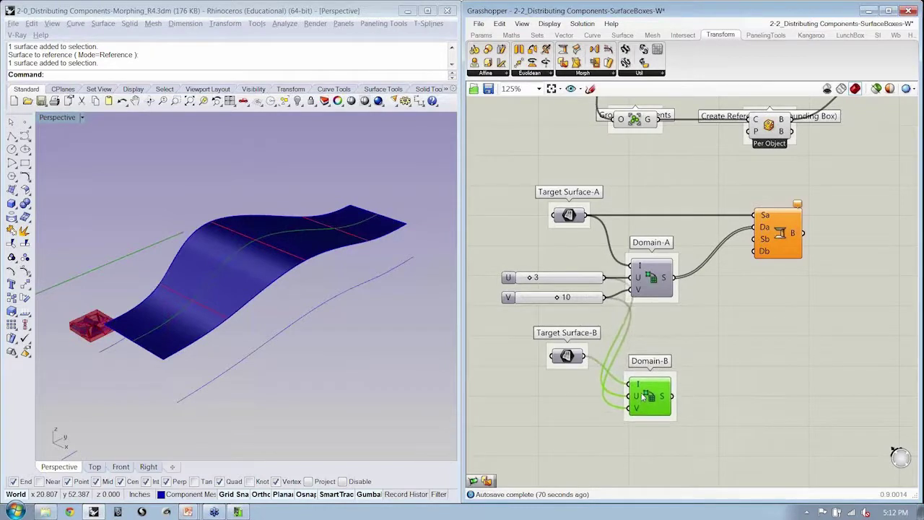
pyautogui.click(699, 396)
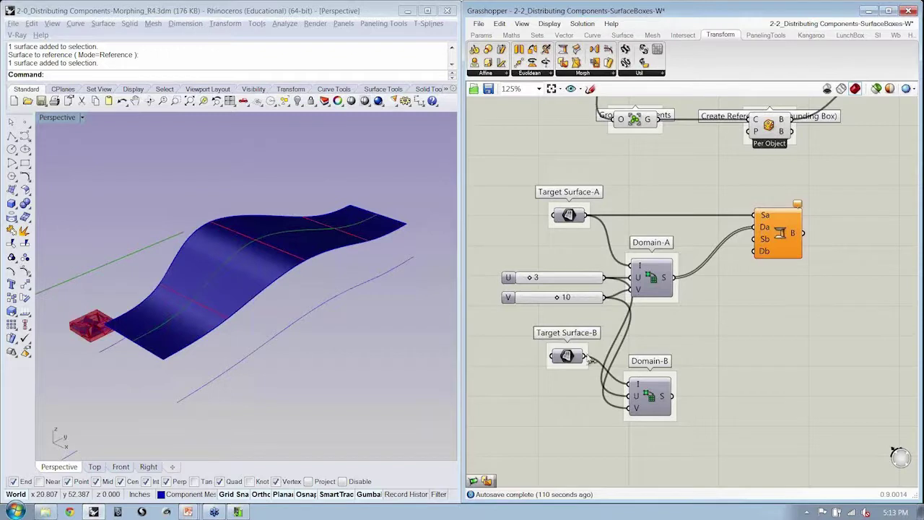
# Step: Connect Target Surface-B to the Blend Box's Sb input and Domain-B's output to Db, and shift the Blend Box farther from its inputs
pyautogui.moveTo(586, 355); pyautogui.dragTo(681, 397)
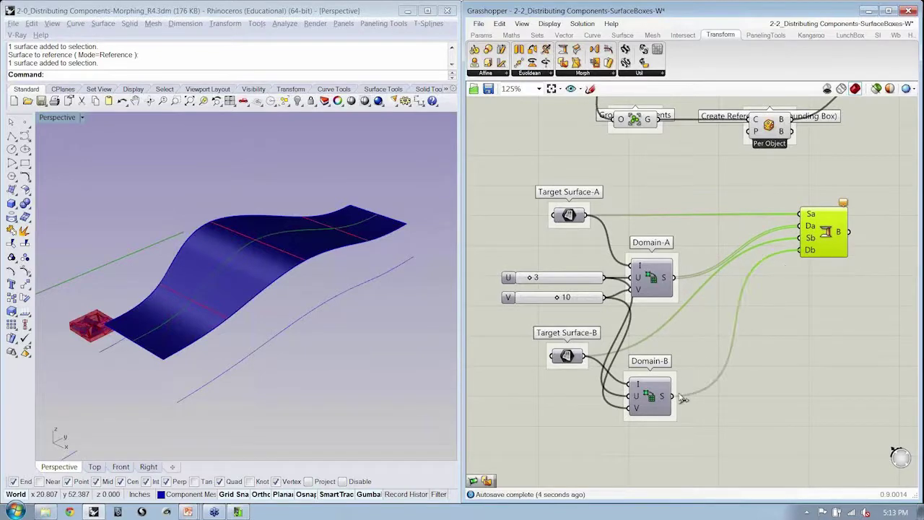
pyautogui.click(745, 394)
# Step: Lower the upper target surface vertically in Rhino to reduce the height of the blend boxes
pyautogui.moveTo(262, 374); pyautogui.dragTo(339, 253, button='right')
pyautogui.scroll(5, 239, 306)
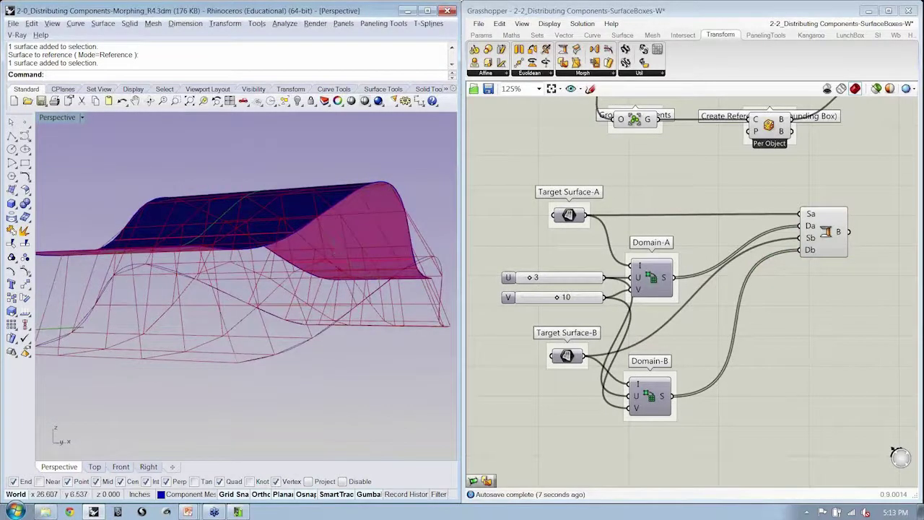
pyautogui.click(337, 218)
pyautogui.scroll(-3, 310, 219)
pyautogui.moveTo(281, 219)
pyautogui.mouseDown(button='right')
pyautogui.moveTo(278, 249)
pyautogui.moveTo(302, 232)
pyautogui.moveTo(283, 235)
pyautogui.mouseUp(button='right')
pyautogui.moveTo(302, 247); pyautogui.dragTo(301, 241)
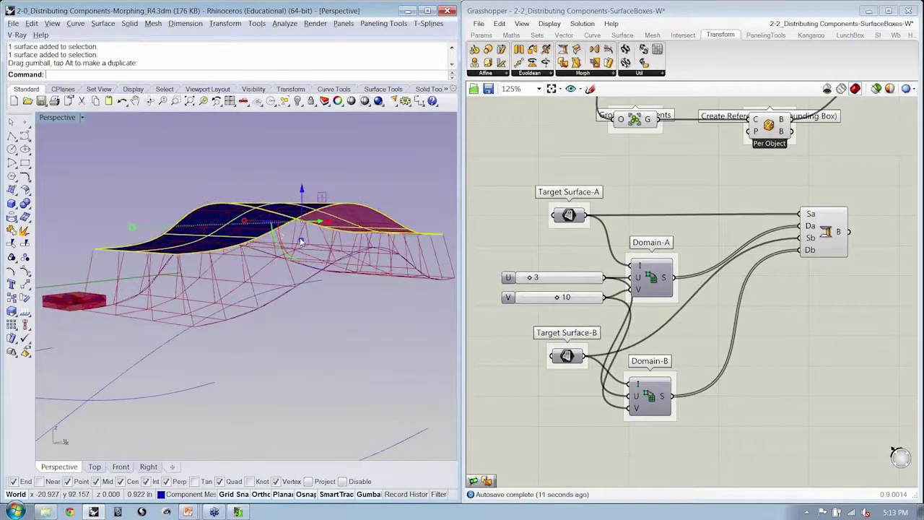
pyautogui.moveTo(302, 197); pyautogui.dragTo(303, 212)
pyautogui.moveTo(304, 213); pyautogui.dragTo(419, 269, button='right')
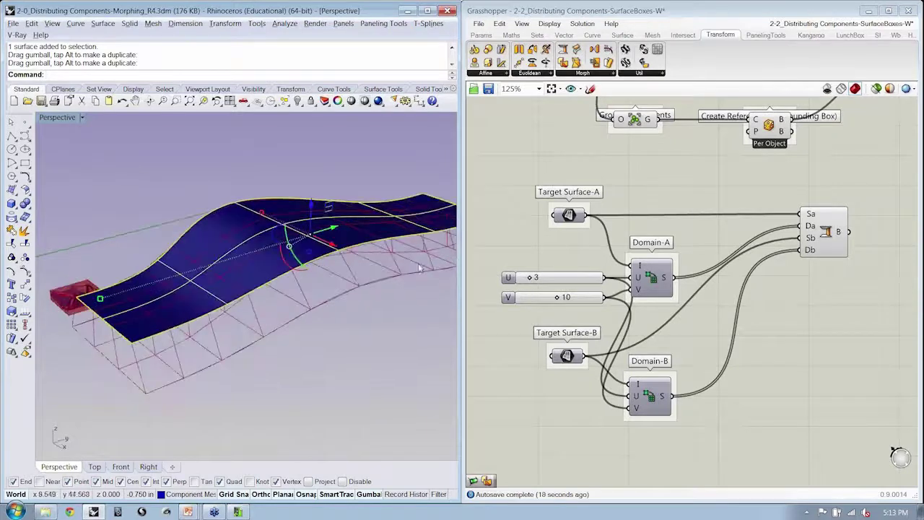
# Step: Connect the Blend Box's B output to the Box Morph's T input and turn off the Blend Box preview
pyautogui.moveTo(800, 231); pyautogui.dragTo(662, 341, button='right')
pyautogui.moveTo(741, 199); pyautogui.dragTo(715, 342)
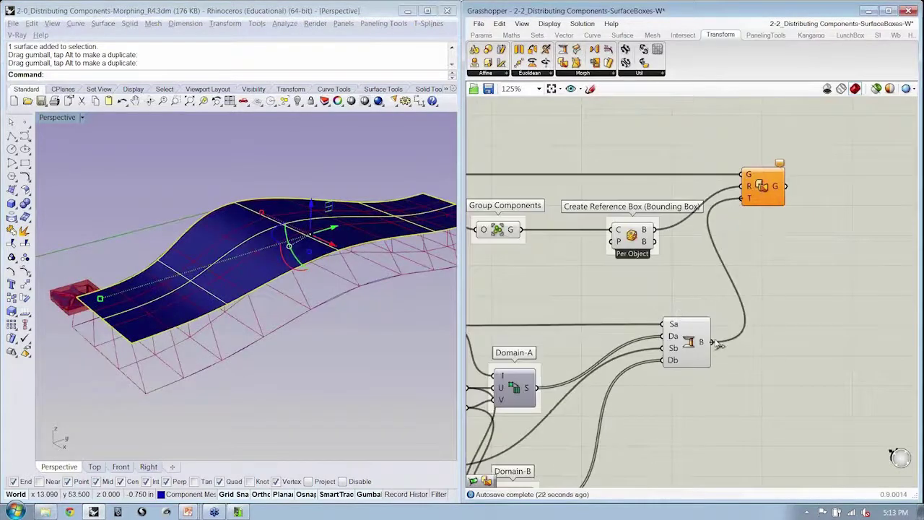
pyautogui.moveTo(699, 403); pyautogui.dragTo(680, 304)
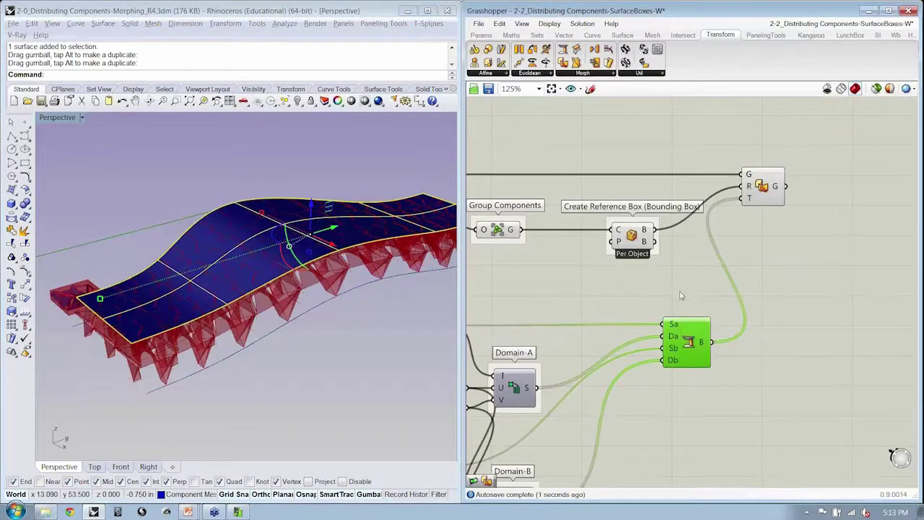
pyautogui.click(681, 295)
# Step: Hide the selected upper target surface in Rhino and examine the morphed components from above and in perspective
pyautogui.moveTo(212, 293); pyautogui.dragTo(401, 281, button='right')
pyautogui.hotkey('ctrl', 'h')
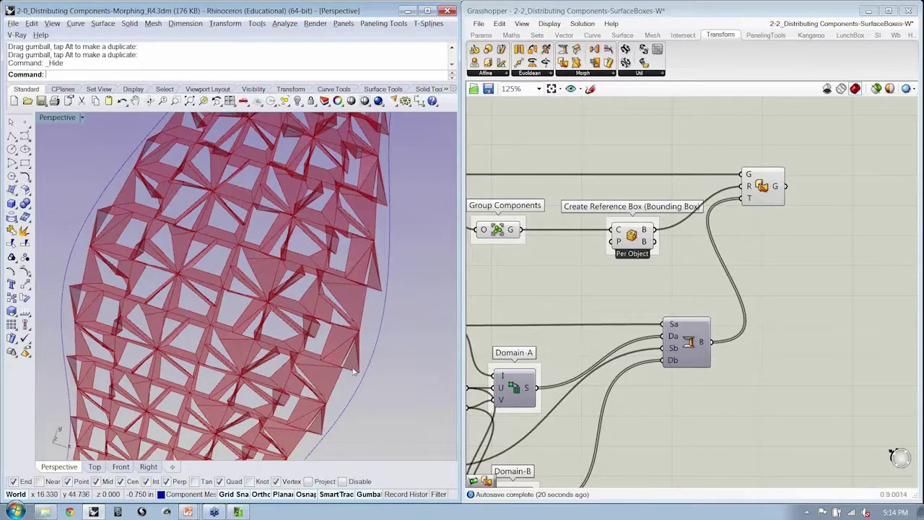
pyautogui.moveTo(453, 340); pyautogui.dragTo(307, 293, button='right')
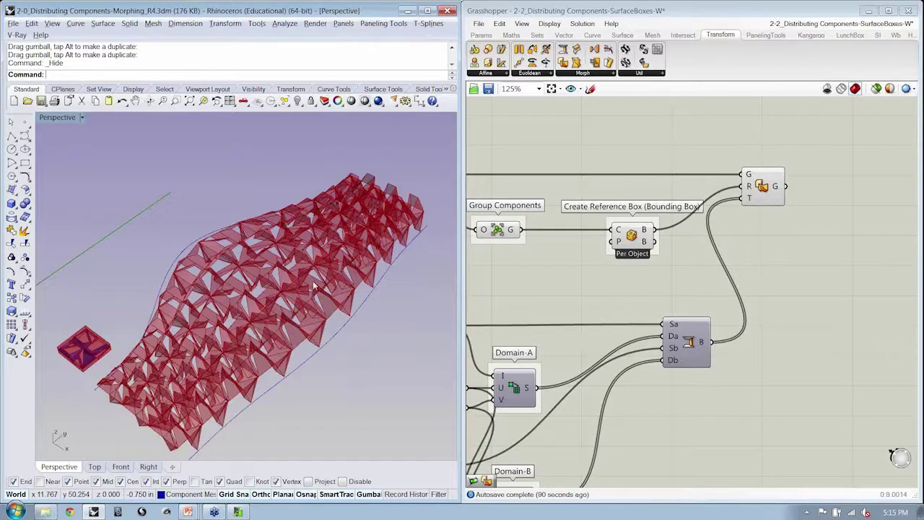
# Step: Unhide the folded polysurface at the second set of curves with ShowSelected, and select it
pyautogui.scroll(-10, 354, 353)
pyautogui.keyDown('shift'); pyautogui.moveTo(299, 291); pyautogui.dragTo(338, 237, button='right'); pyautogui.keyUp('shift')
pyautogui.scroll(8, 216, 271)
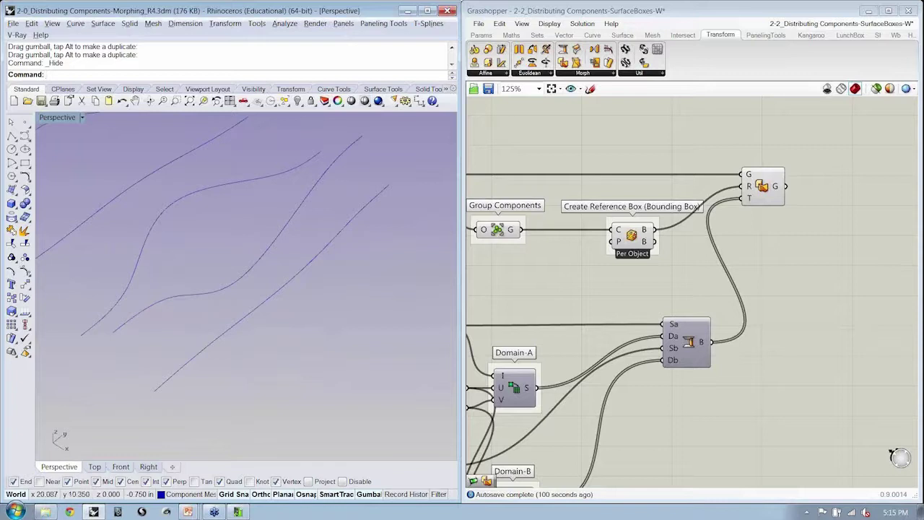
pyautogui.write('ShowS')
pyautogui.press('Return')
pyautogui.click(173, 282)
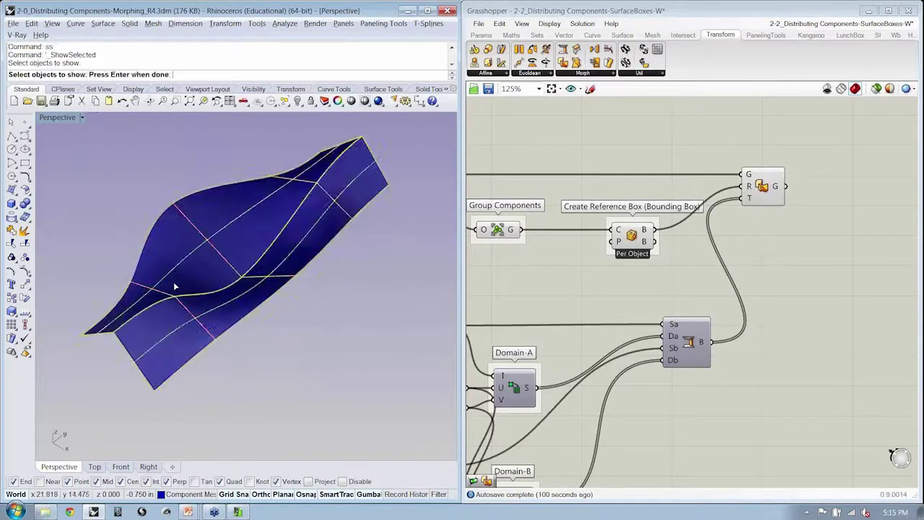
pyautogui.rightClick(174, 288)
pyautogui.scroll(2, 167, 306)
pyautogui.keyDown('shift'); pyautogui.moveTo(166, 308); pyautogui.dragTo(186, 312, button='right'); pyautogui.keyUp('shift')
pyautogui.moveTo(144, 287)
pyautogui.mouseDown(button='right')
pyautogui.moveTo(204, 307)
pyautogui.moveTo(156, 289)
pyautogui.mouseUp(button='right')
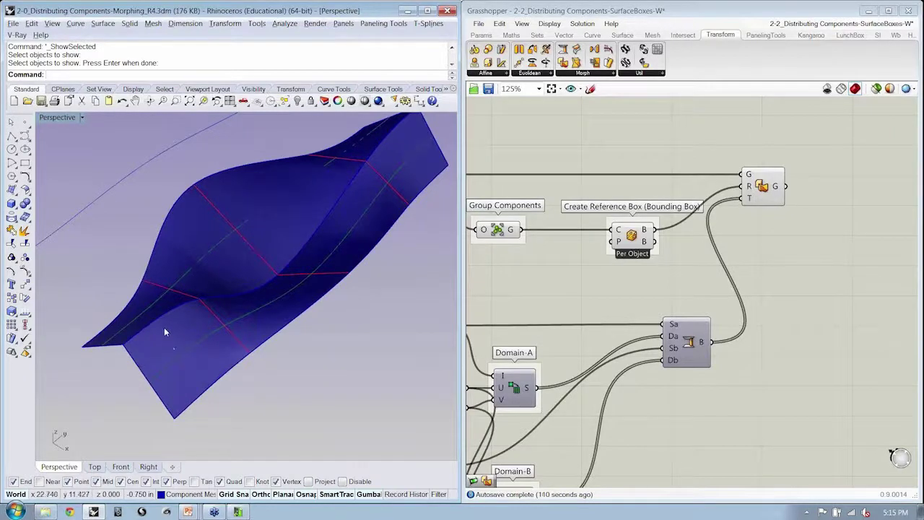
pyautogui.click(221, 281)
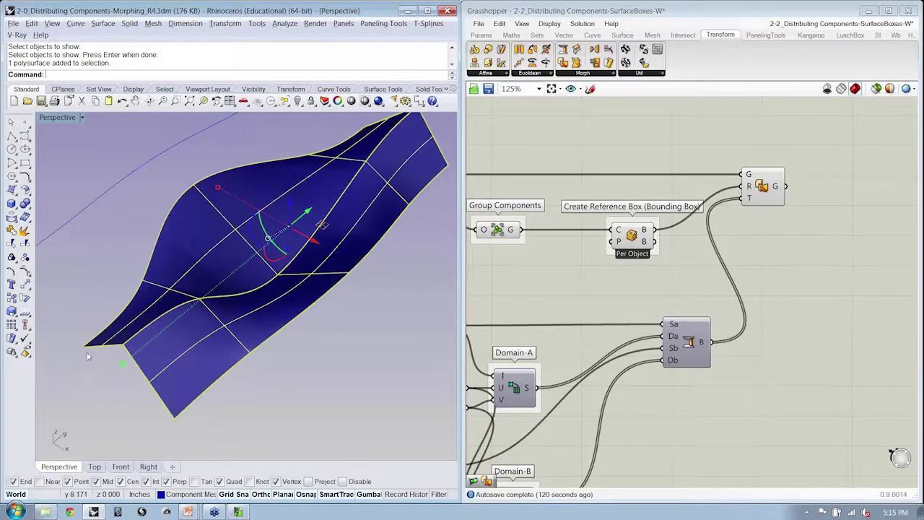
# Step: Deselect the folded polysurface in Rhino and examine it together with the morphed components and the second set of curves
pyautogui.click(80, 391)
pyautogui.moveTo(230, 345)
pyautogui.mouseDown(button='right')
pyautogui.moveTo(255, 330)
pyautogui.moveTo(239, 334)
pyautogui.mouseUp(button='right')
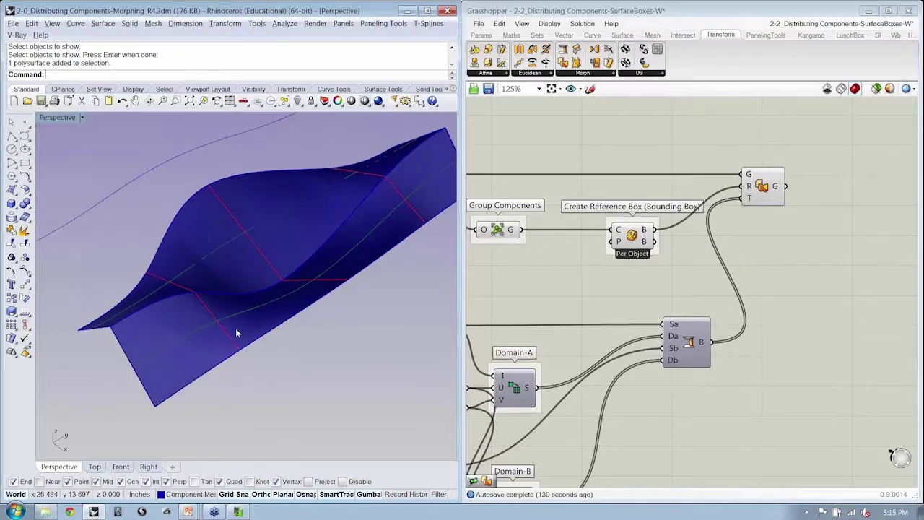
pyautogui.scroll(-9, 260, 329)
pyautogui.keyDown('shift'); pyautogui.moveTo(369, 240); pyautogui.dragTo(366, 195, button='right'); pyautogui.keyUp('shift')
pyautogui.scroll(6, 292, 307)
pyautogui.scroll(-1, 370, 191)
pyautogui.scroll(-5, 370, 190)
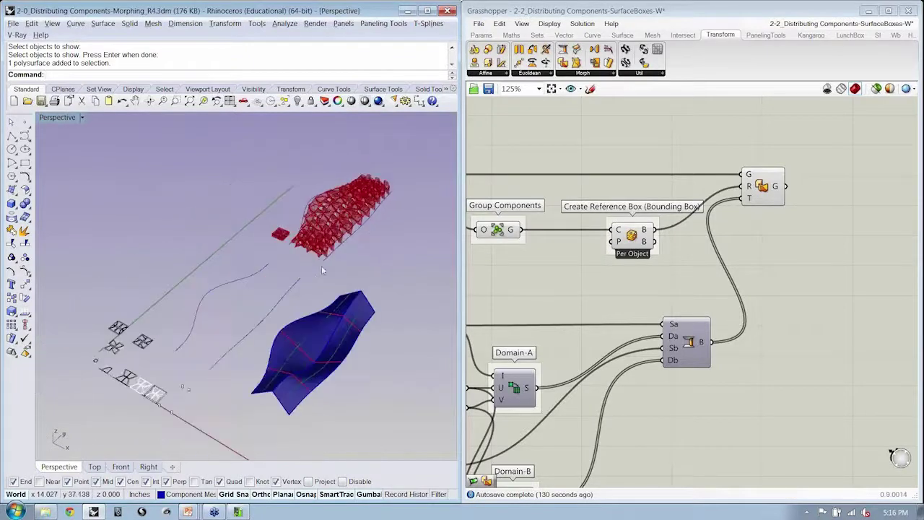
pyautogui.moveTo(321, 265); pyautogui.dragTo(457, 324, button='right')
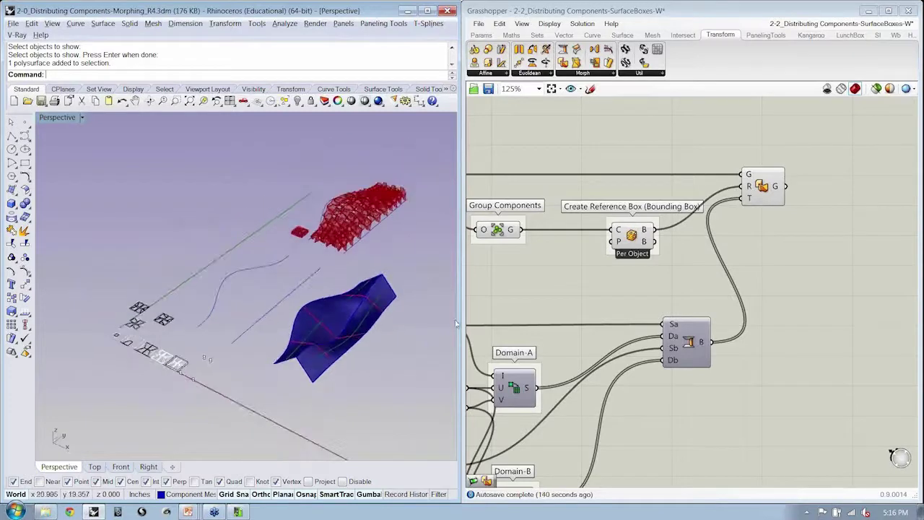
# Step: Group the Blend Box component in Grasshopper and label the group "Target Boxes"
pyautogui.moveTo(684, 328); pyautogui.dragTo(733, 288, button='right')
pyautogui.click(733, 287)
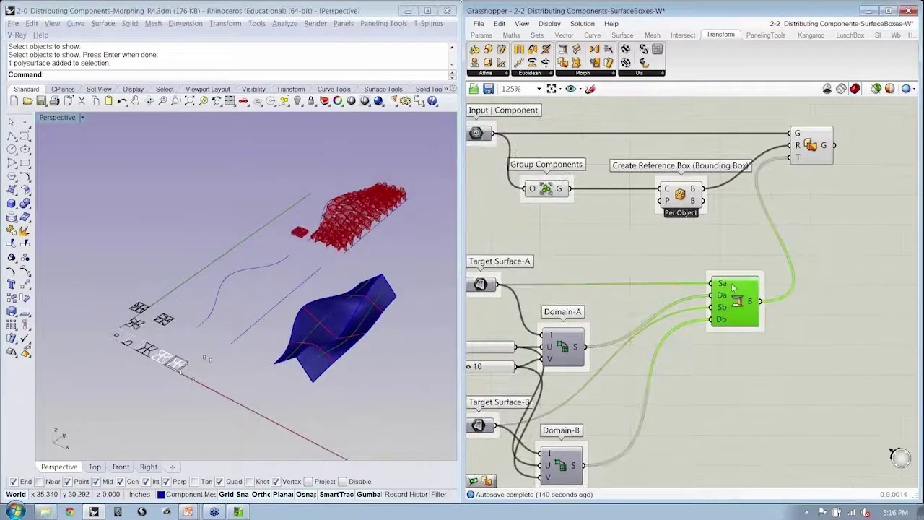
pyautogui.rightClick(732, 287)
pyautogui.write('Tar')
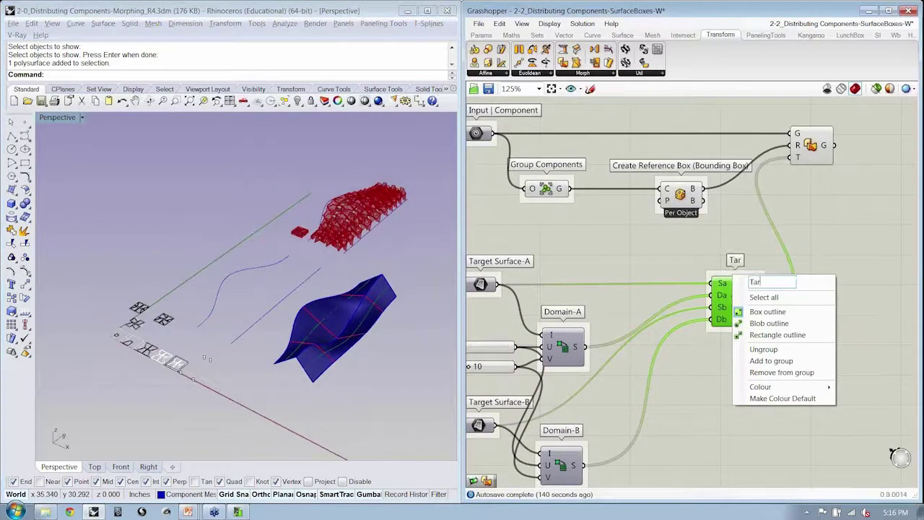
pyautogui.write('get Boxes')
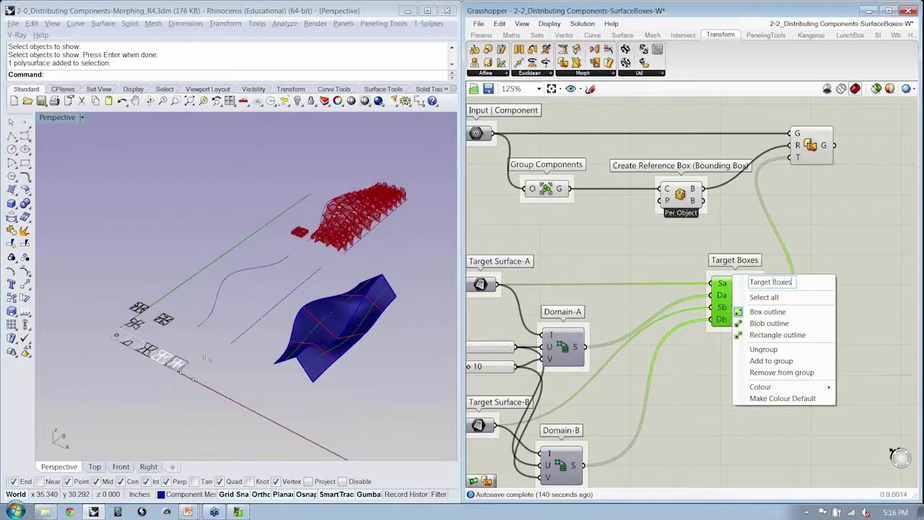
pyautogui.press('Return')
pyautogui.scroll(-2, 787, 235)
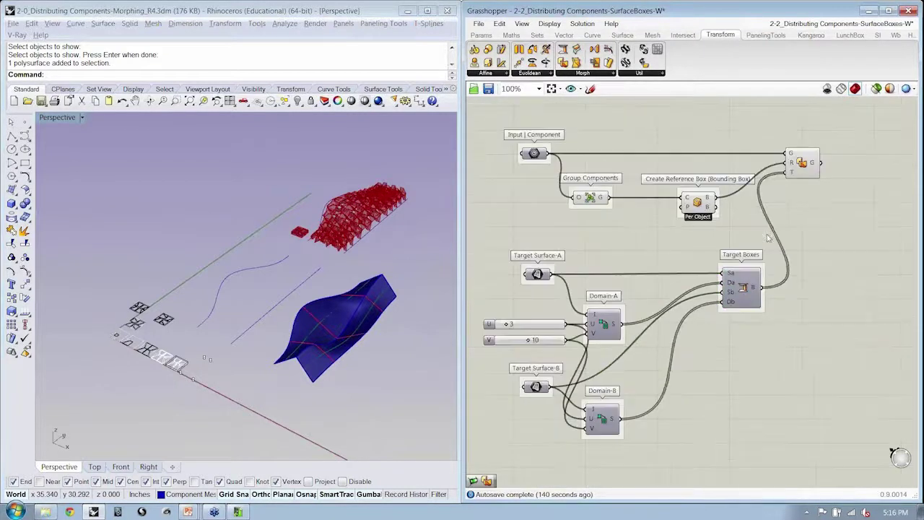
# Step: Group the Box Morph component and label the group "Morphed Components"
pyautogui.click(801, 167)
pyautogui.scroll(3, 799, 170)
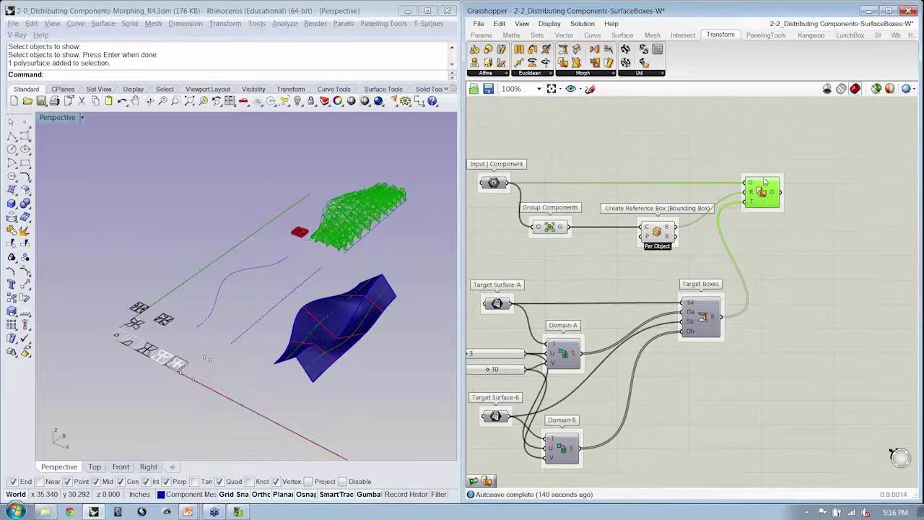
pyautogui.write('Morp')
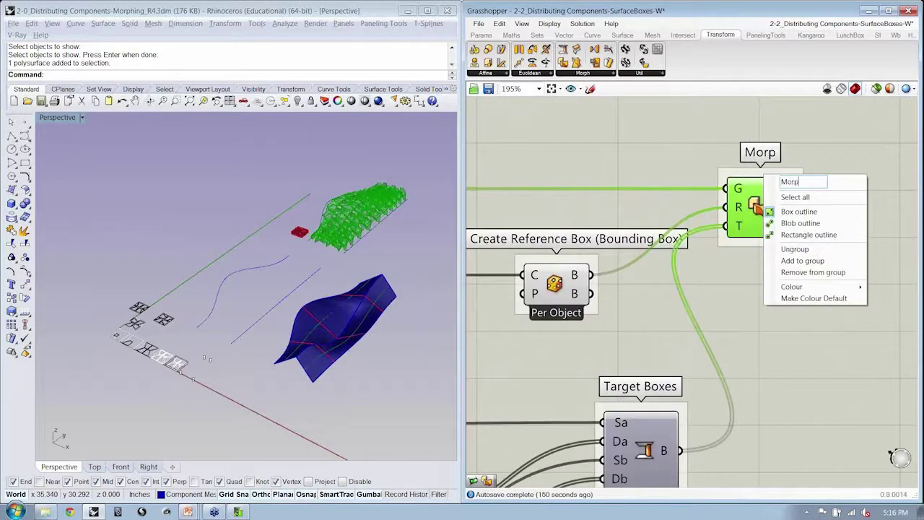
pyautogui.write('hed Compone')
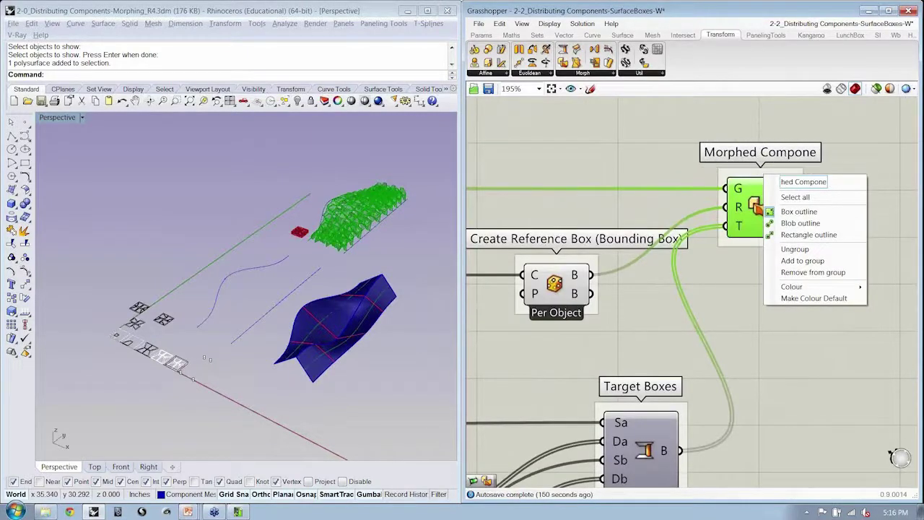
pyautogui.write('nts')
pyautogui.press('Return')
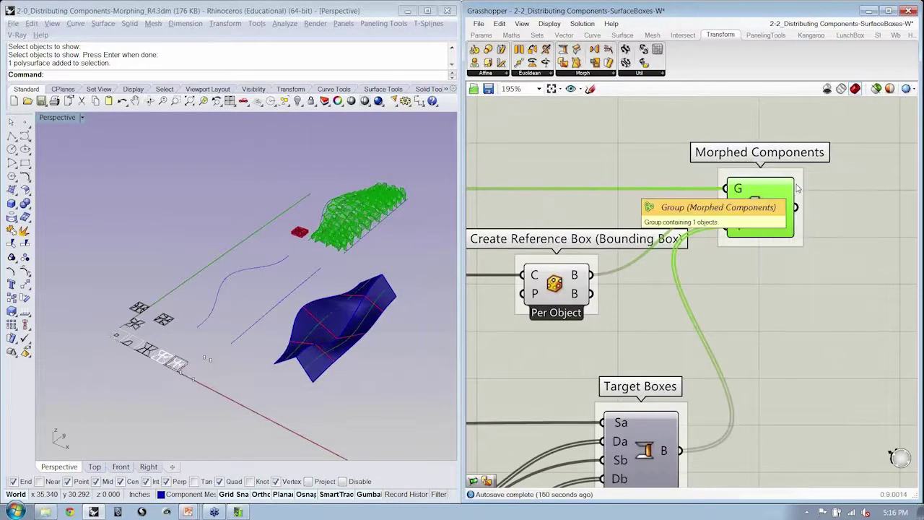
# Step: Maximize the Grasshopper window and move the Morphed Components group farther right of the reference box
pyautogui.click(889, 10)
pyautogui.moveTo(361, 233); pyautogui.dragTo(673, 224, button='right')
pyautogui.scroll(-2, 717, 207)
pyautogui.scroll(-1, 716, 211)
pyautogui.moveTo(638, 206); pyautogui.dragTo(688, 206)
pyautogui.click(625, 350)
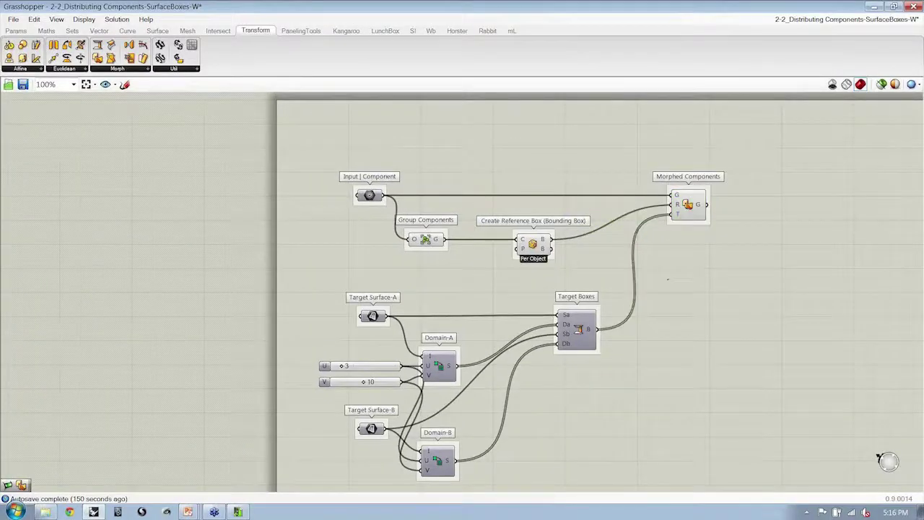
# Step: Move the Domain-A and Domain-B components to the right and align them vertically with each other
pyautogui.moveTo(514, 430); pyautogui.dragTo(573, 341, button='right')
pyautogui.moveTo(492, 377); pyautogui.dragTo(524, 355)
pyautogui.click(533, 312)
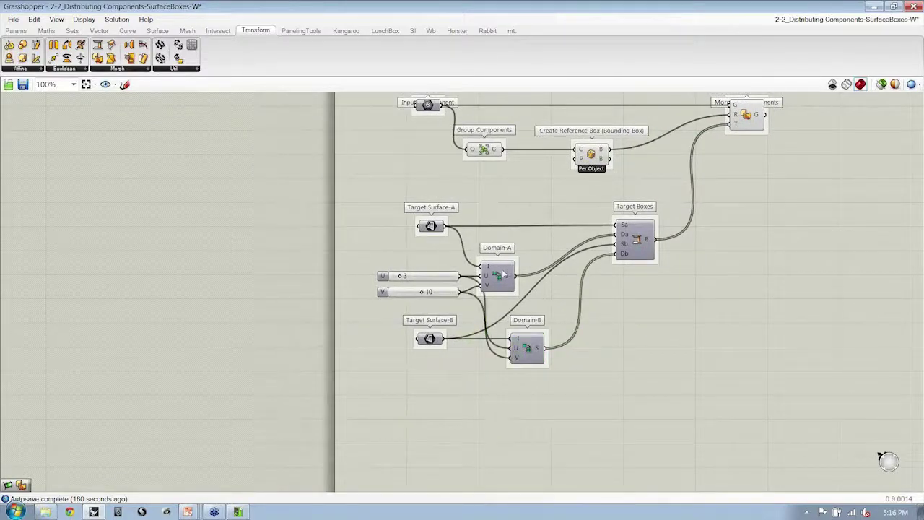
pyautogui.moveTo(503, 274); pyautogui.dragTo(534, 277)
pyautogui.moveTo(547, 228); pyautogui.dragTo(530, 396)
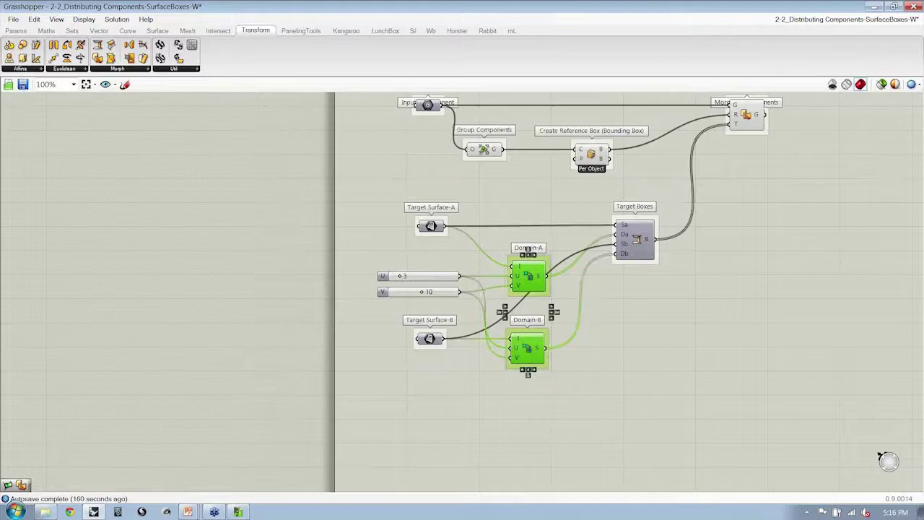
pyautogui.click(528, 370)
# Step: Align Target Boxes with the reference Bounding Box, and shift Group Components right to line up with Domain-A and Domain-B
pyautogui.moveTo(641, 298); pyautogui.dragTo(597, 350, button='right')
pyautogui.moveTo(596, 349); pyautogui.dragTo(588, 189)
pyautogui.click(604, 174)
pyautogui.moveTo(449, 205); pyautogui.dragTo(495, 204)
pyautogui.moveTo(498, 148); pyautogui.dragTo(483, 437)
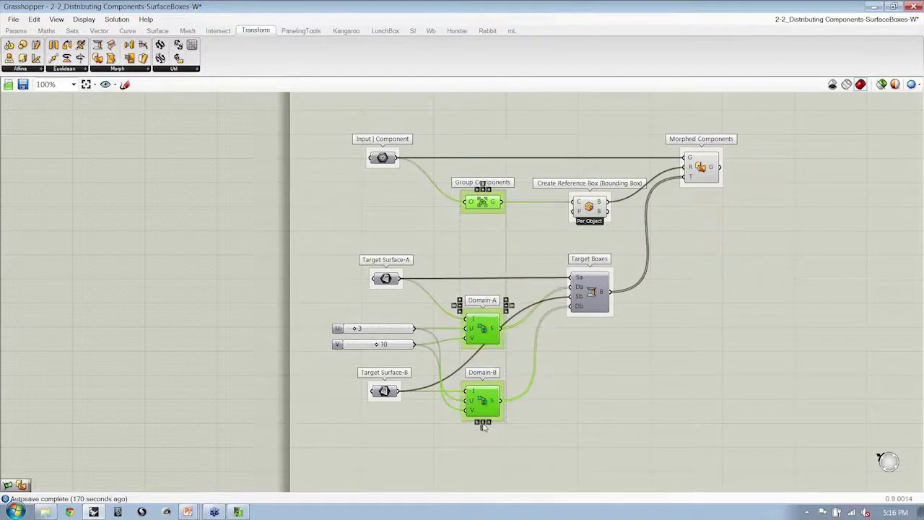
pyautogui.click(585, 402)
pyautogui.moveTo(586, 402); pyautogui.dragTo(562, 432, button='right')
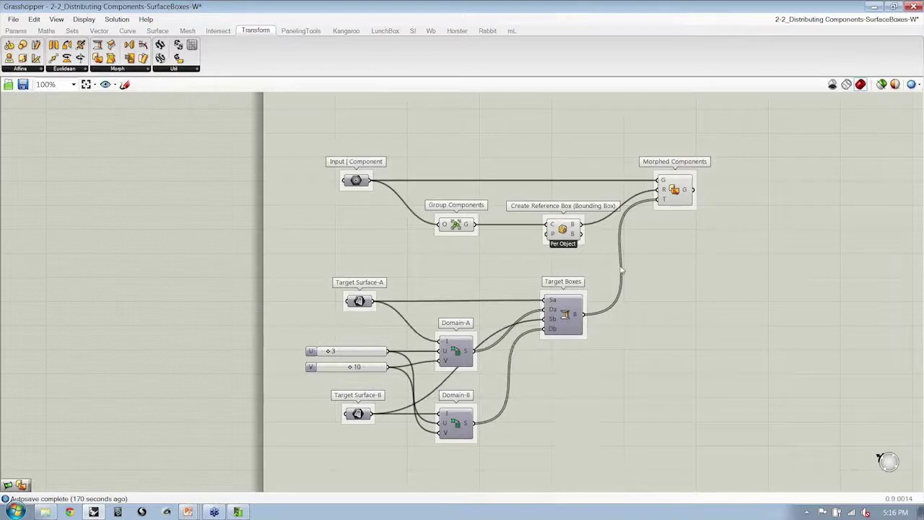
# Step: Move the target surfaces, U and V sliders, domains and Target Boxes up together, closer to the reference box row, and dismiss the synchronization notification
pyautogui.moveTo(622, 267); pyautogui.dragTo(325, 448)
pyautogui.moveTo(452, 420); pyautogui.dragTo(452, 402)
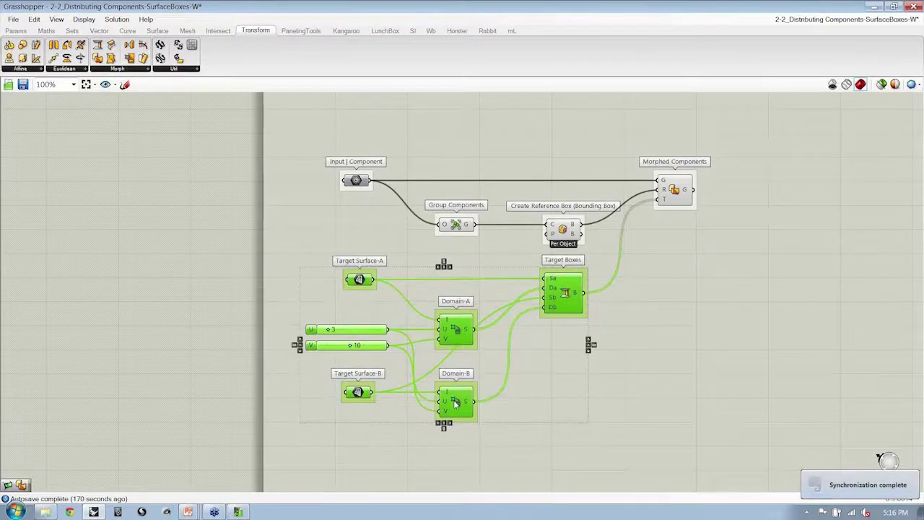
pyautogui.click(761, 404)
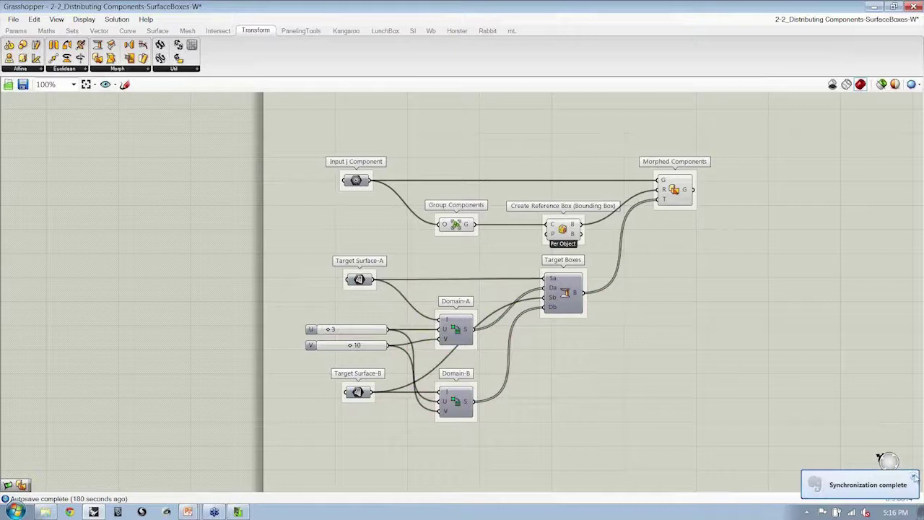
pyautogui.click(914, 476)
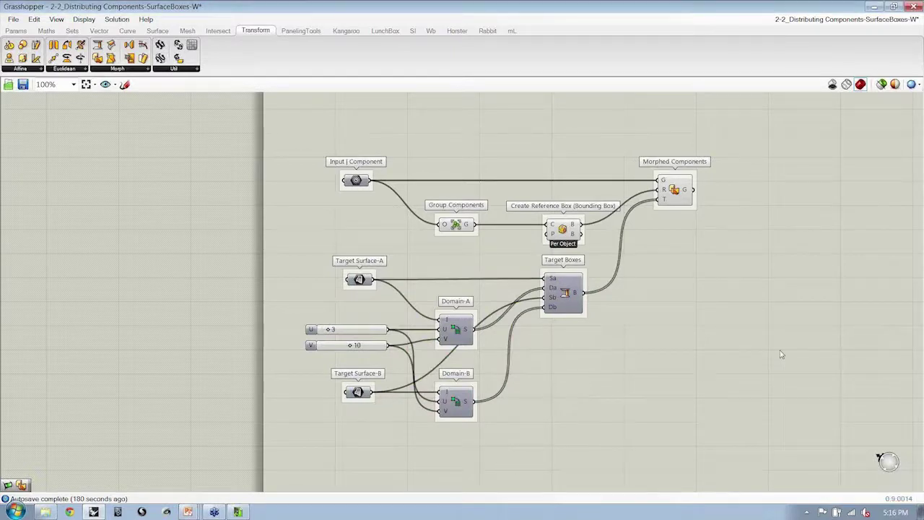
# Step: Review the reference box, Target Boxes, input component and Morphed Components and how they are connected
pyautogui.click(564, 231)
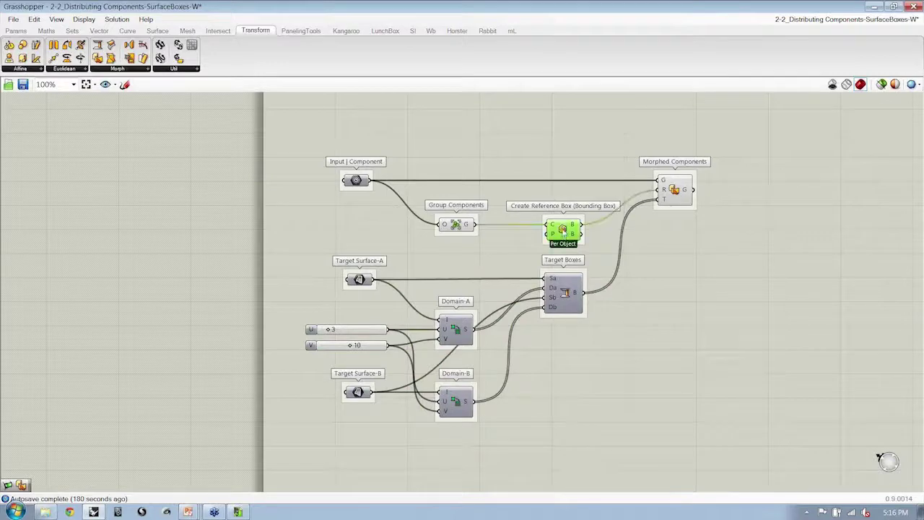
pyautogui.scroll(1, 563, 231)
pyautogui.click(679, 302)
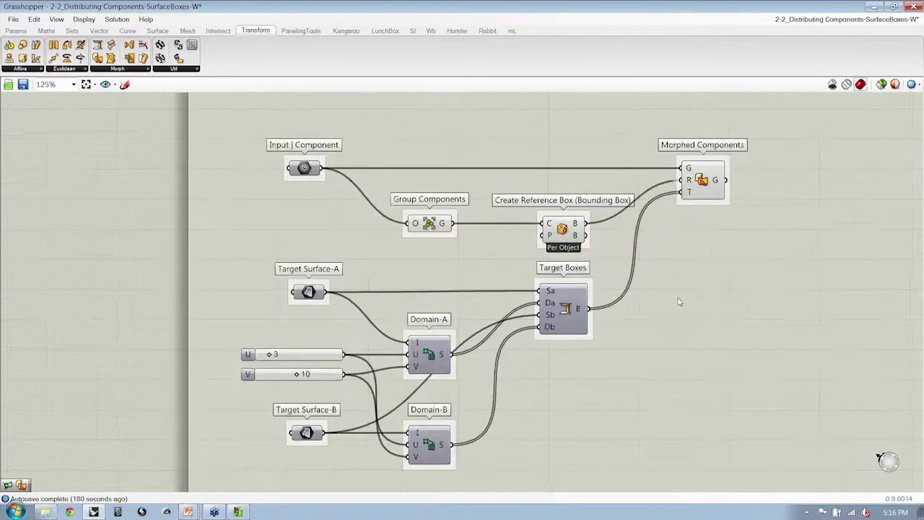
pyautogui.click(564, 309)
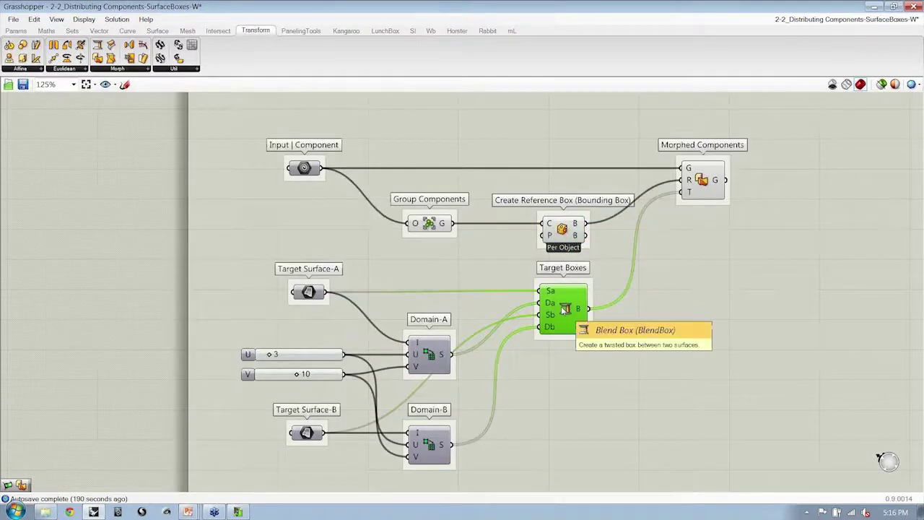
pyautogui.click(304, 168)
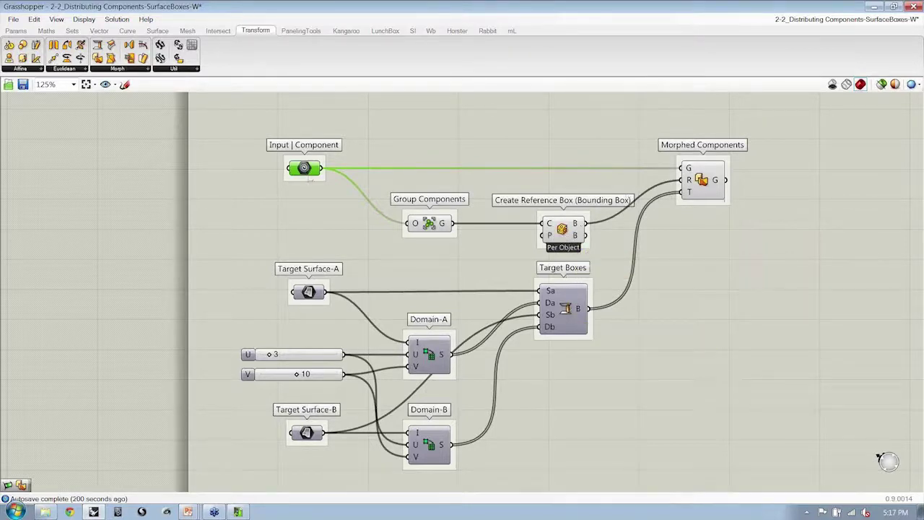
pyautogui.click(711, 182)
pyautogui.click(773, 309)
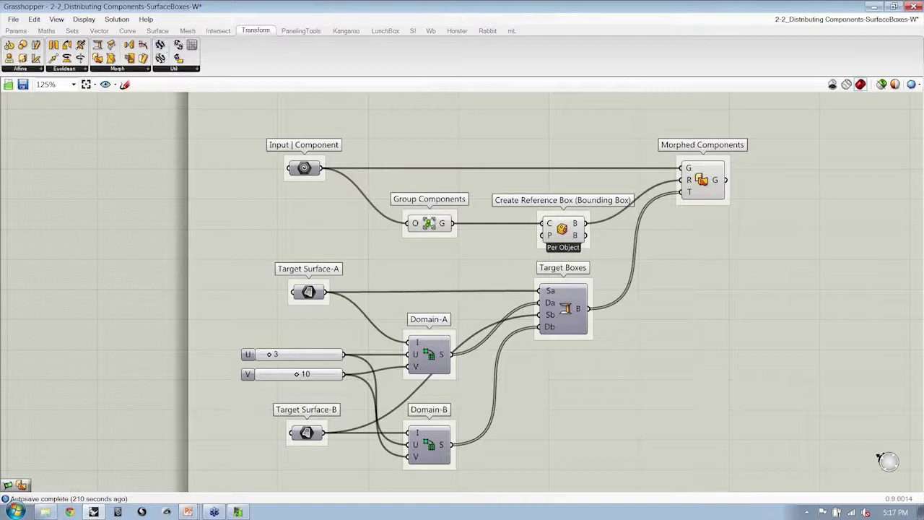
# Step: Add an Ungroup component and connect the Box Morph's G output to its G input
pyautogui.click(184, 70)
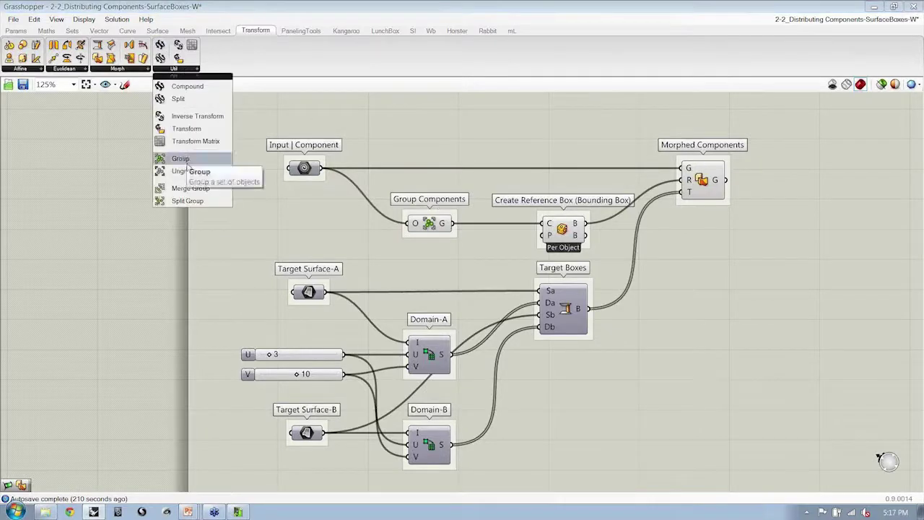
pyautogui.moveTo(181, 171); pyautogui.dragTo(783, 180)
pyautogui.moveTo(726, 180); pyautogui.dragTo(812, 180)
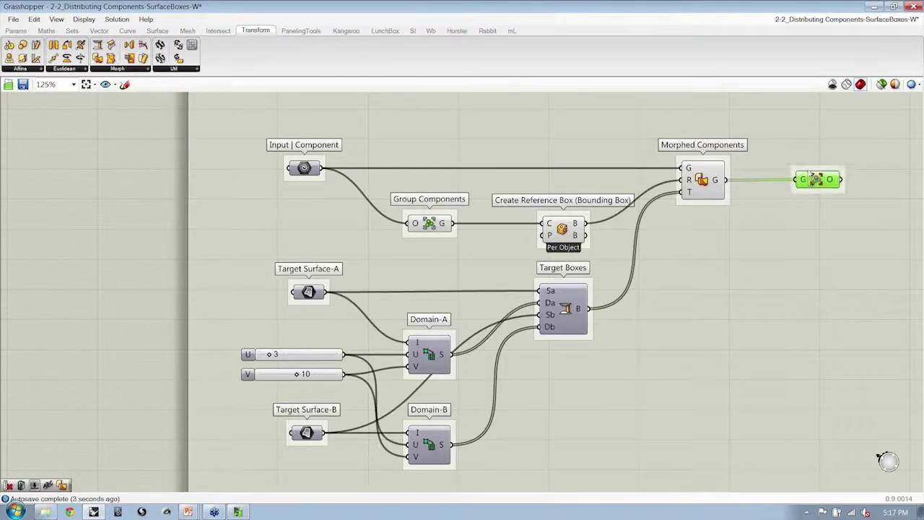
# Step: Group the Ungroup component under the label "Ungrouped Components" and save the definition
pyautogui.rightClick(814, 180)
pyautogui.write('Ungro')
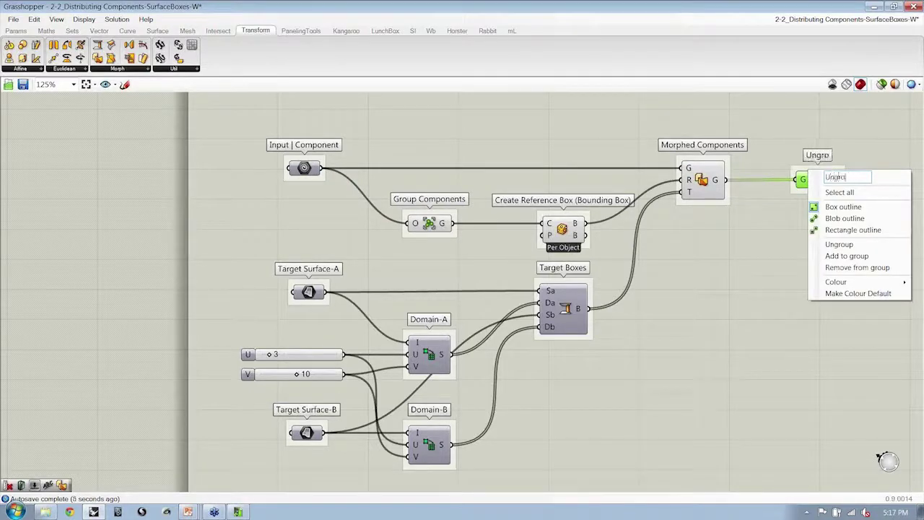
pyautogui.write('uped Components')
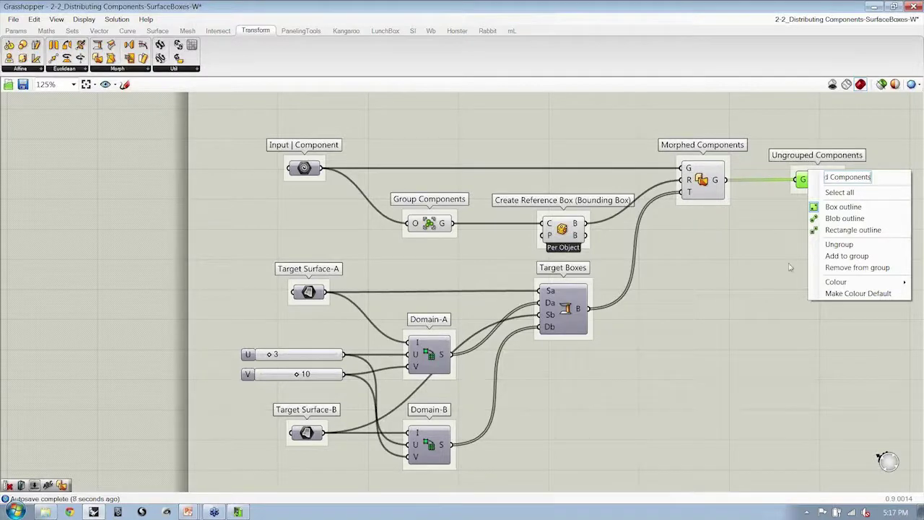
pyautogui.click(746, 289)
pyautogui.moveTo(746, 288); pyautogui.dragTo(740, 288, button='right')
pyautogui.hotkey('ctrl', 's')
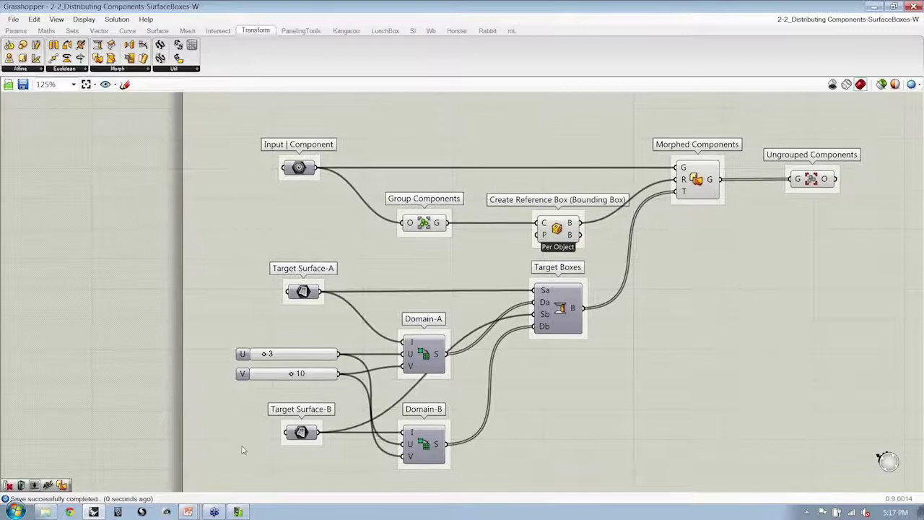
# Step: Restore the Grasshopper window beside Rhino and bring the whole definition into view
pyautogui.hotkey('alt', 'Tab')
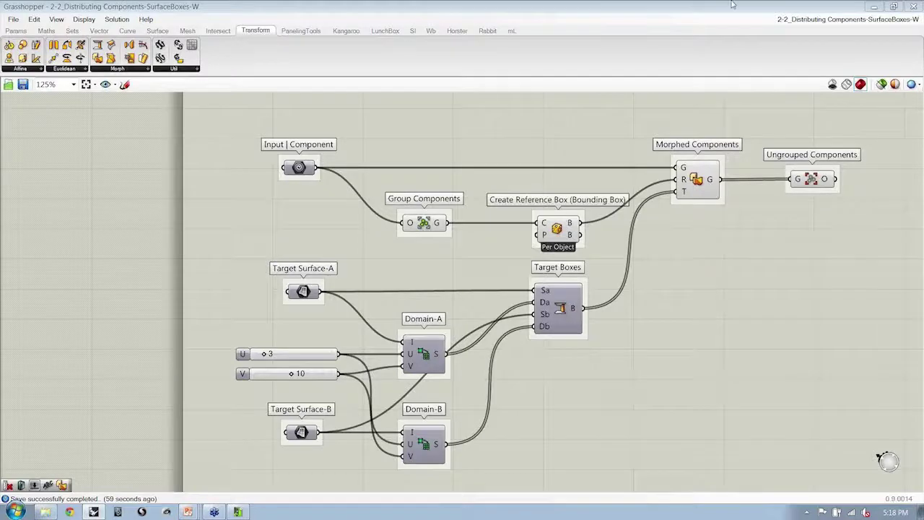
pyautogui.doubleClick(732, 4)
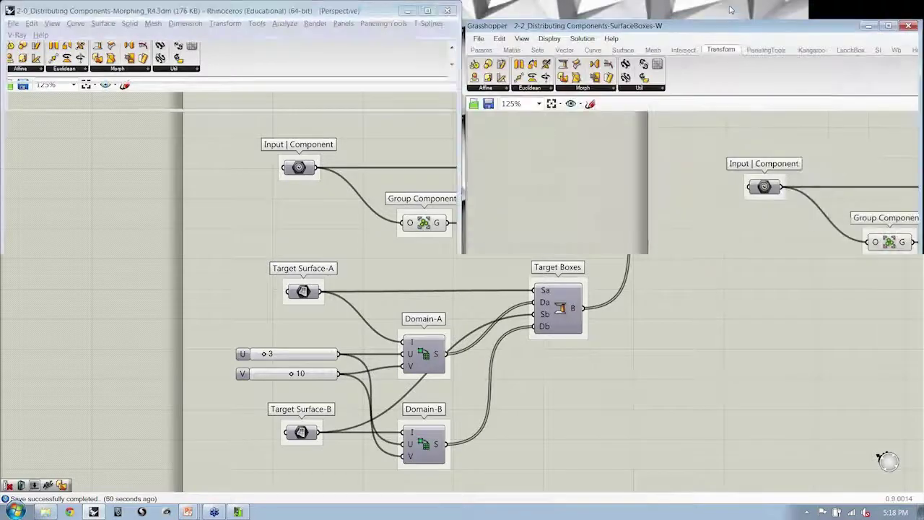
pyautogui.moveTo(826, 237); pyautogui.dragTo(651, 200, button='right')
pyautogui.scroll(-2, 652, 200)
pyautogui.moveTo(856, 252); pyautogui.dragTo(788, 280, button='right')
pyautogui.moveTo(474, 281); pyautogui.dragTo(901, 284, button='right')
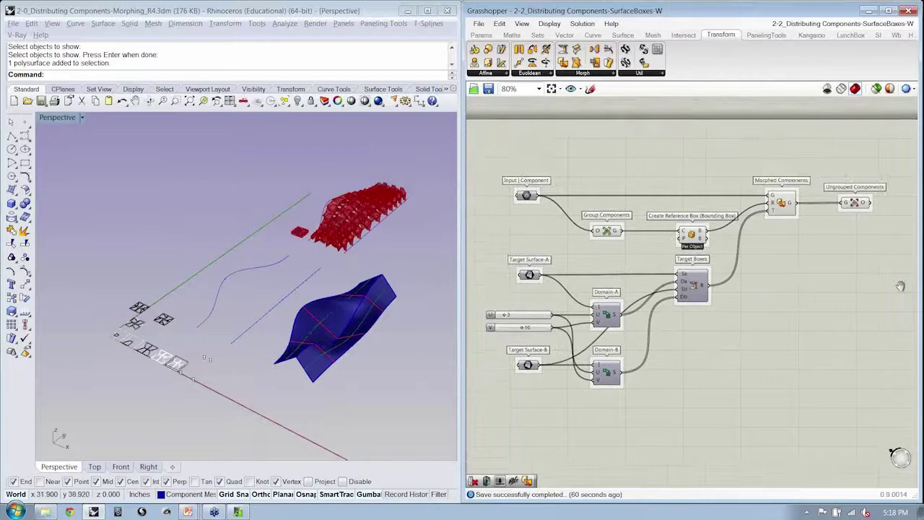
# Step: Move the component mesh inside the outlined box on the Rhino ground plane 30 inches along the Y axis
pyautogui.moveTo(291, 362); pyautogui.dragTo(303, 360, button='right')
pyautogui.scroll(13, 201, 377)
pyautogui.click(222, 356)
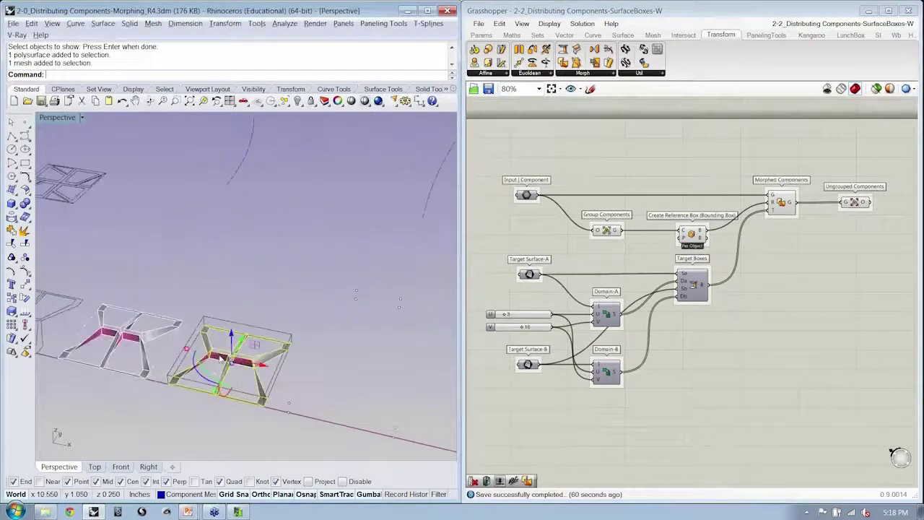
pyautogui.rightClick(531, 197)
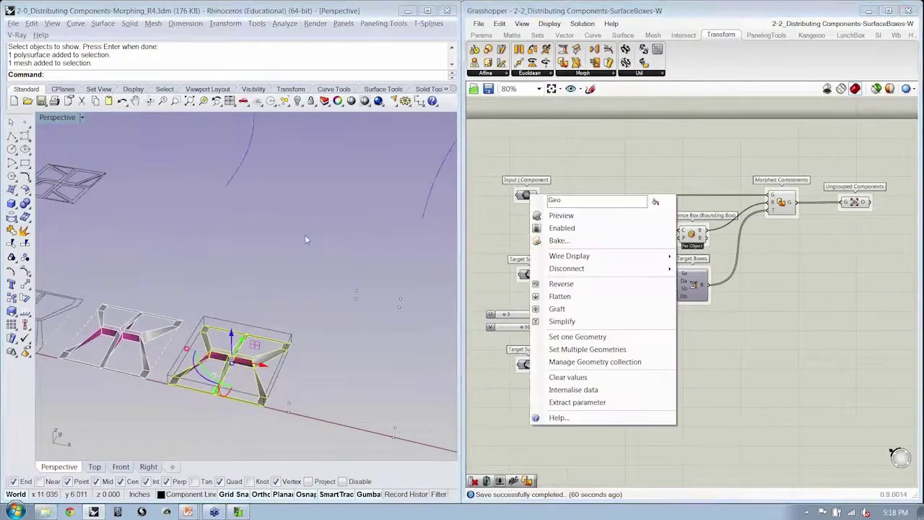
pyautogui.scroll(-11, 305, 235)
pyautogui.moveTo(316, 306); pyautogui.dragTo(280, 279, button='right')
pyautogui.moveTo(238, 302); pyautogui.dragTo(409, 205)
pyautogui.scroll(5, 409, 203)
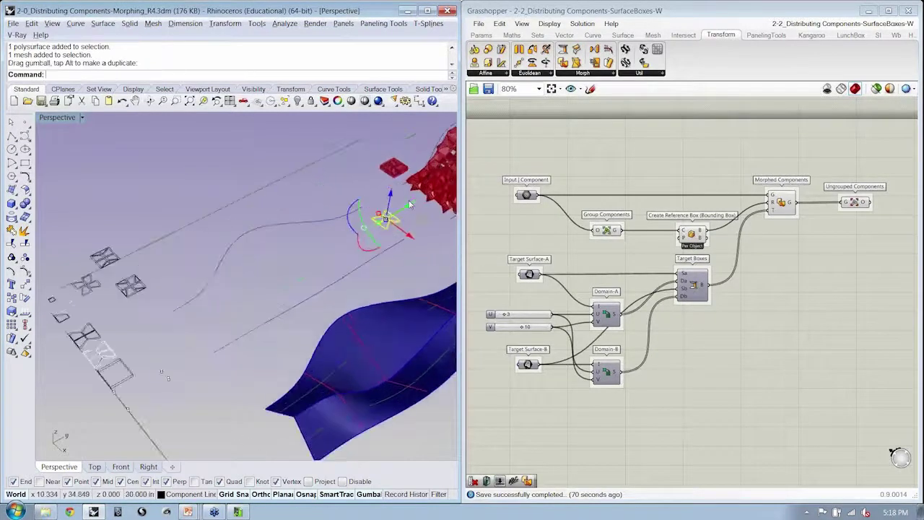
# Step: Assign the component mesh beside the red morphed array as the geometry of the Input | Component parameter
pyautogui.keyDown('shift'); pyautogui.moveTo(410, 203); pyautogui.dragTo(94, 346, button='right'); pyautogui.keyUp('shift')
pyautogui.scroll(3, 168, 282)
pyautogui.moveTo(167, 283); pyautogui.dragTo(325, 211, button='right')
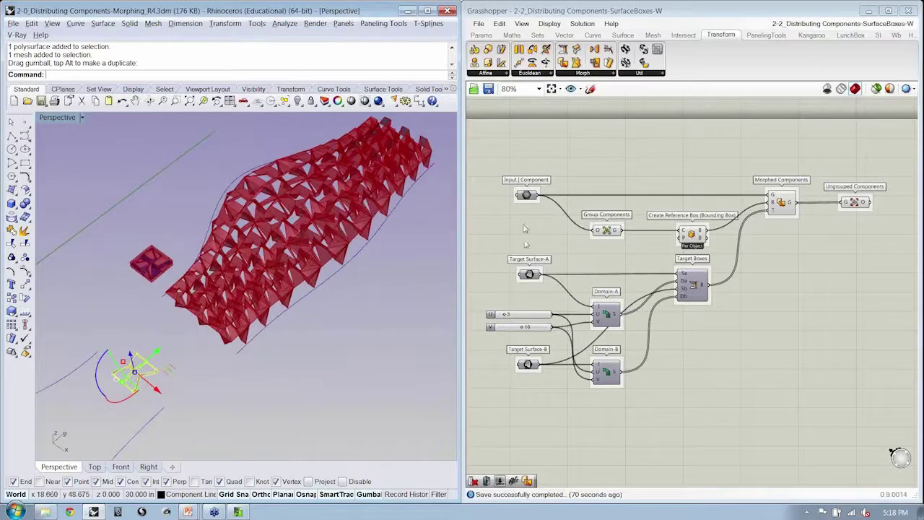
pyautogui.rightClick(526, 195)
pyautogui.click(577, 338)
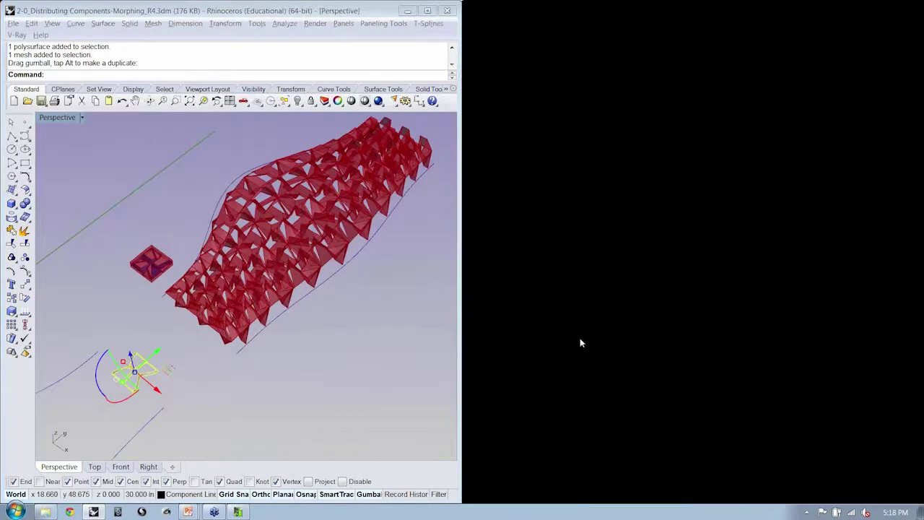
pyautogui.click(322, 303)
pyautogui.click(291, 287)
# Step: Set the U slider to 5 and the V slider to 15 for the target surface divisions
pyautogui.keyDown('shift'); pyautogui.moveTo(290, 288); pyautogui.dragTo(276, 334, button='right'); pyautogui.keyUp('shift')
pyautogui.scroll(4, 276, 345)
pyautogui.scroll(5, 551, 328)
pyautogui.moveTo(561, 300); pyautogui.dragTo(584, 307)
pyautogui.moveTo(631, 348); pyautogui.dragTo(680, 348)
# Step: Show the hidden upper target surface above the morphed components and select it
pyautogui.moveTo(298, 252); pyautogui.dragTo(285, 289, button='right')
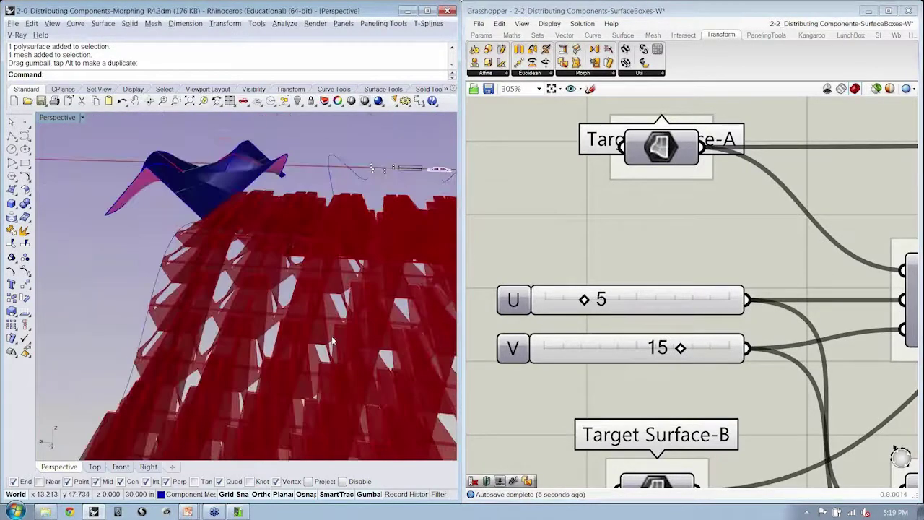
pyautogui.moveTo(648, 307); pyautogui.dragTo(605, 218, button='right')
pyautogui.scroll(-3, 606, 218)
pyautogui.scroll(-5, 278, 210)
pyautogui.keyDown('shift'); pyautogui.moveTo(278, 209); pyautogui.dragTo(285, 302, button='right'); pyautogui.keyUp('shift')
pyautogui.write('ss')
pyautogui.press('Return')
pyautogui.click(311, 267)
pyautogui.press('Return')
pyautogui.moveTo(359, 291); pyautogui.dragTo(361, 303, button='right')
pyautogui.click(349, 282)
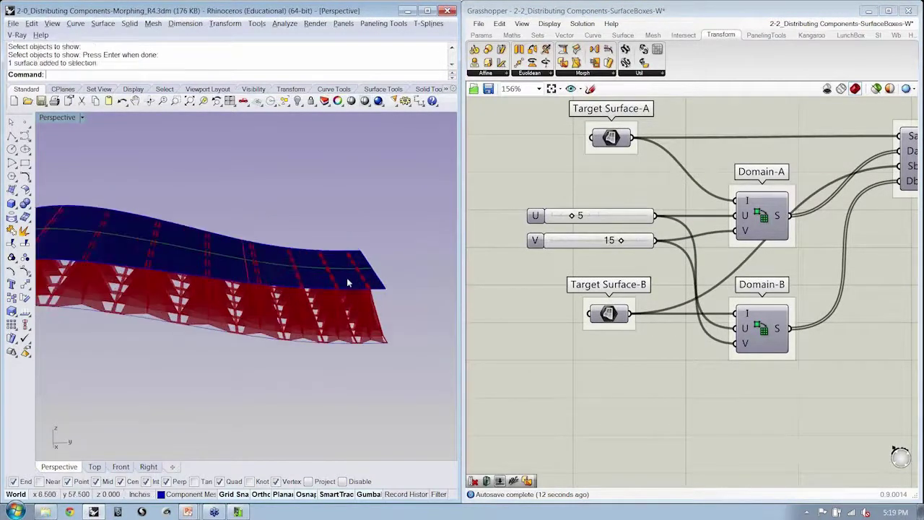
# Step: Turn on the upper target surface's control points and lower six of them by about 1.25 inches
pyautogui.press('F10')
pyautogui.moveTo(270, 279); pyautogui.dragTo(216, 231, button='right')
pyautogui.moveTo(182, 217); pyautogui.dragTo(355, 296)
pyautogui.moveTo(345, 288); pyautogui.dragTo(292, 247, button='right')
pyautogui.moveTo(267, 238); pyautogui.dragTo(270, 272)
pyautogui.moveTo(278, 276); pyautogui.dragTo(363, 311, button='right')
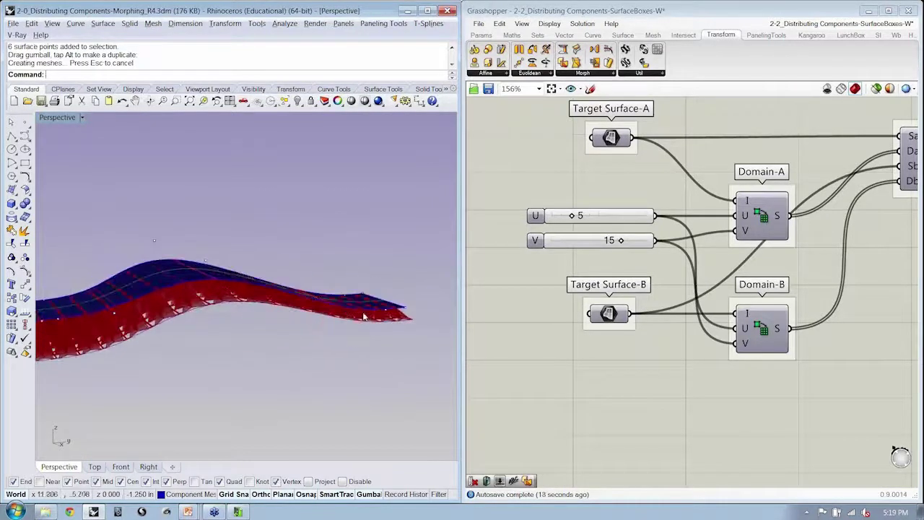
# Step: Hide the reshaped upper target surface so only the morphed components are displayed
pyautogui.click(299, 289)
pyautogui.hotkey('ctrl', 'h')
pyautogui.moveTo(298, 289); pyautogui.dragTo(323, 342, button='right')
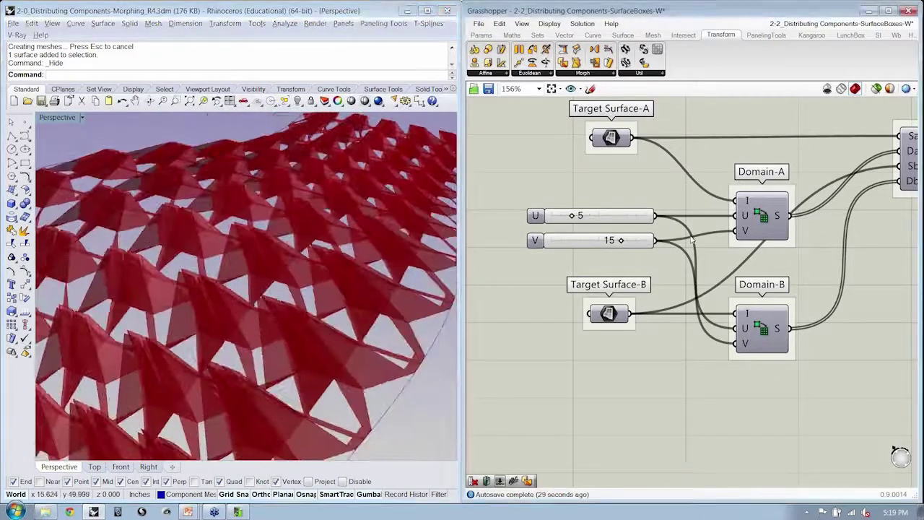
# Step: Examine the available mesh utility components, including Mesh UnifyNormals, for processing the morphed meshes
pyautogui.scroll(-3, 575, 434)
pyautogui.moveTo(868, 329); pyautogui.dragTo(829, 351, button='right')
pyautogui.rightClick(827, 351)
pyautogui.rightClick(797, 318)
pyautogui.click(796, 318)
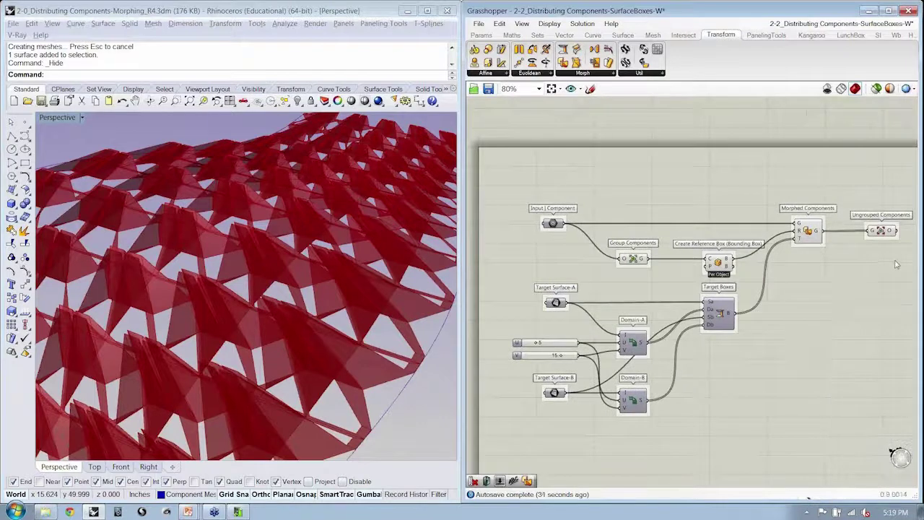
pyautogui.moveTo(888, 263); pyautogui.dragTo(866, 266, button='right')
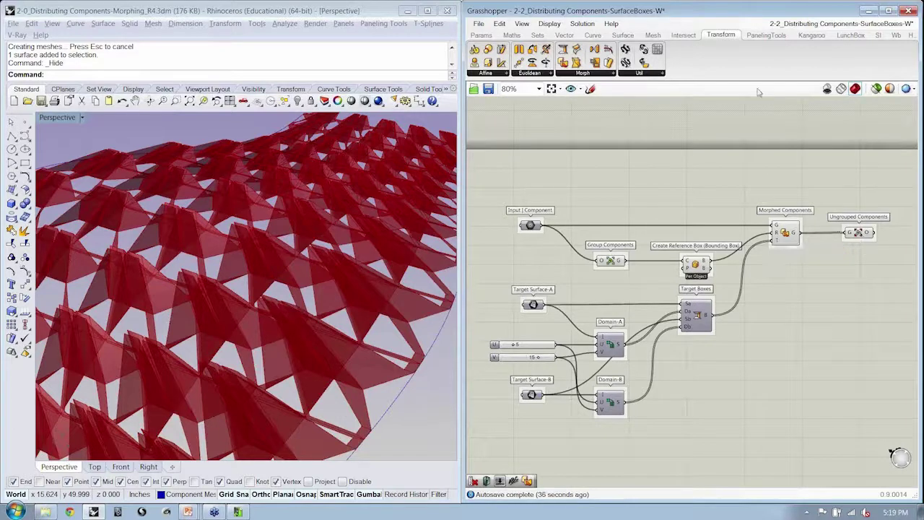
pyautogui.click(653, 36)
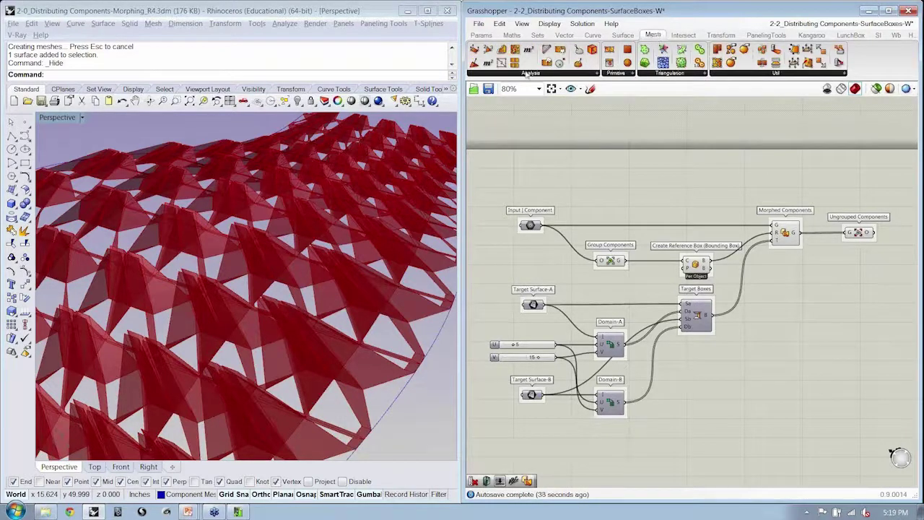
pyautogui.click(781, 77)
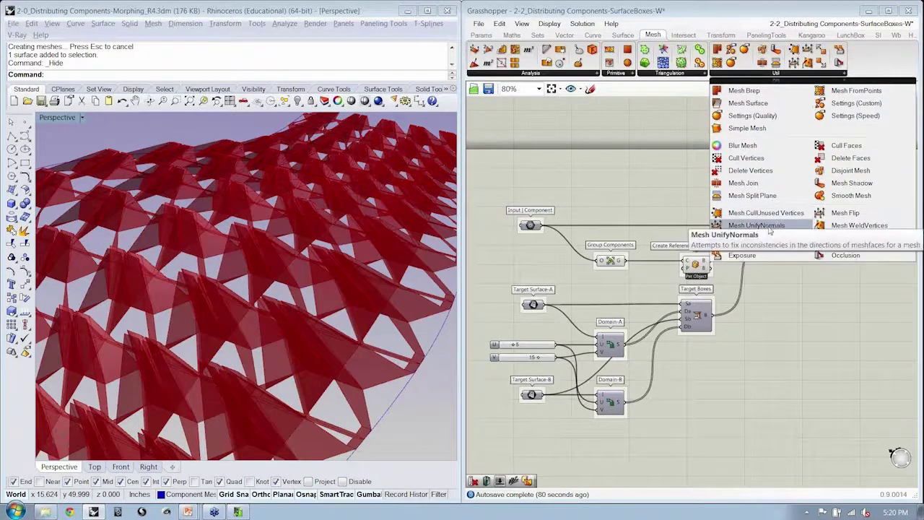
pyautogui.moveTo(785, 311); pyautogui.dragTo(764, 314, button='right')
# Step: Add a WeaverBird's Mesh Thicken component after the Ungroup component, leaving space between them
pyautogui.moveTo(827, 36); pyautogui.dragTo(678, 32, button='right')
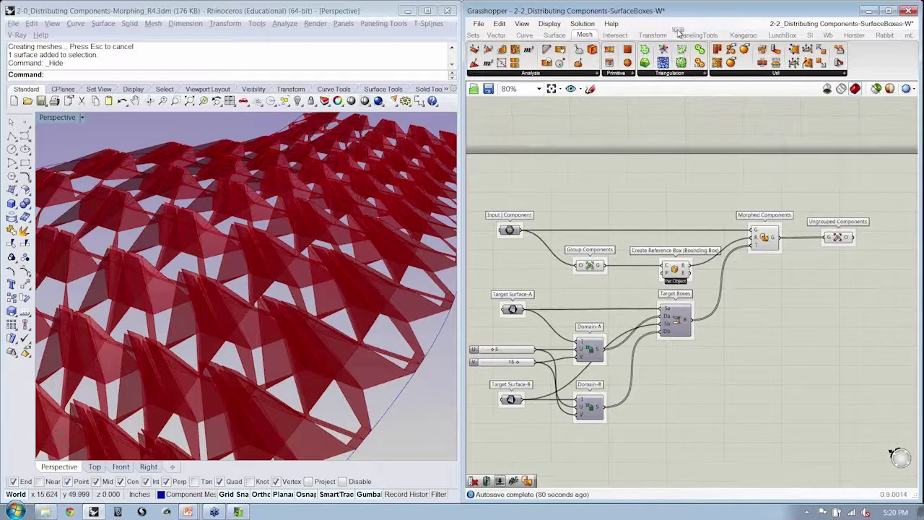
pyautogui.click(828, 35)
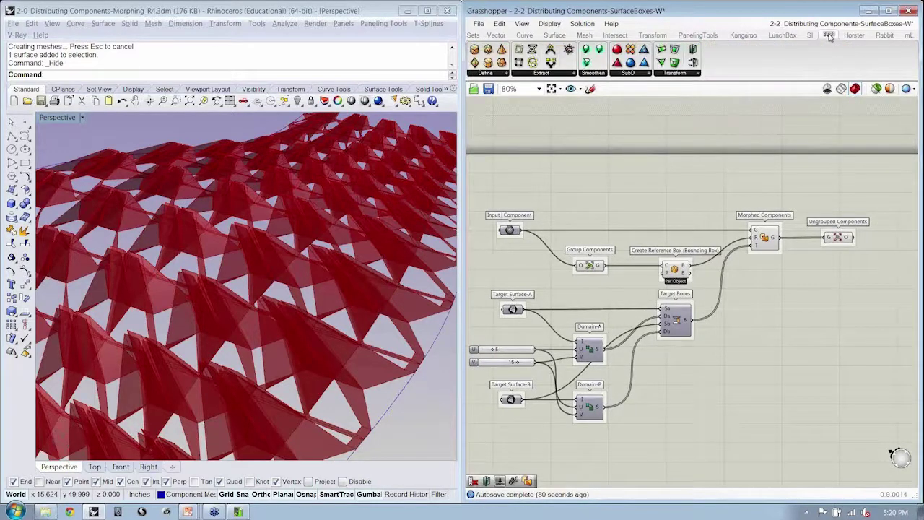
pyautogui.click(683, 75)
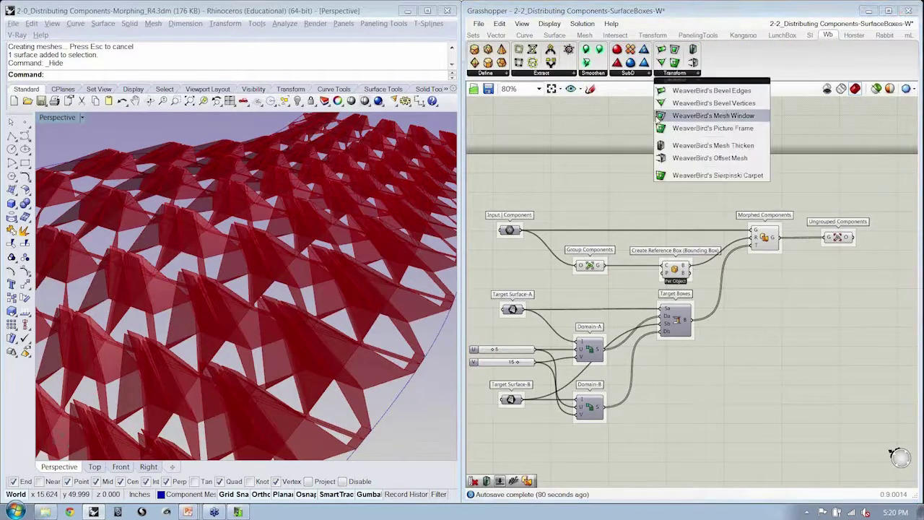
pyautogui.click(712, 145)
pyautogui.click(883, 268)
pyautogui.scroll(5, 883, 268)
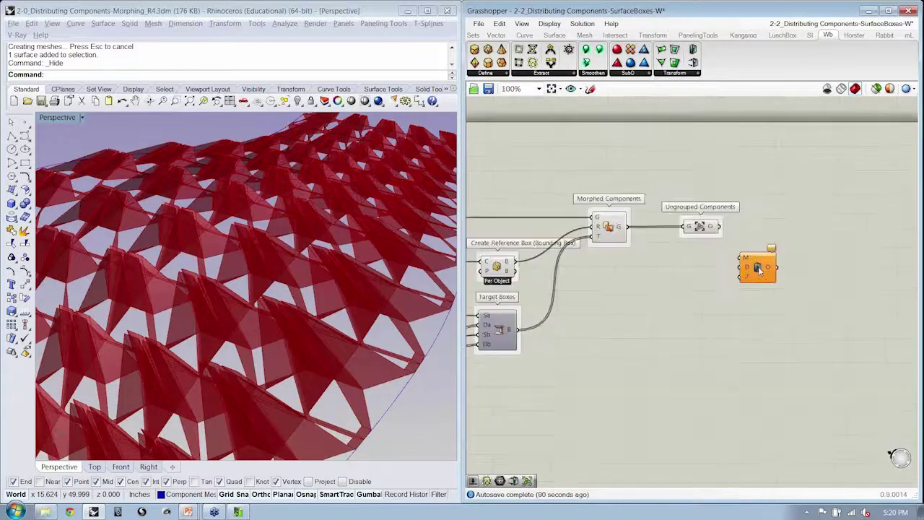
pyautogui.moveTo(779, 267); pyautogui.dragTo(859, 270)
pyautogui.click(703, 278)
pyautogui.moveTo(771, 273); pyautogui.dragTo(683, 285, button='right')
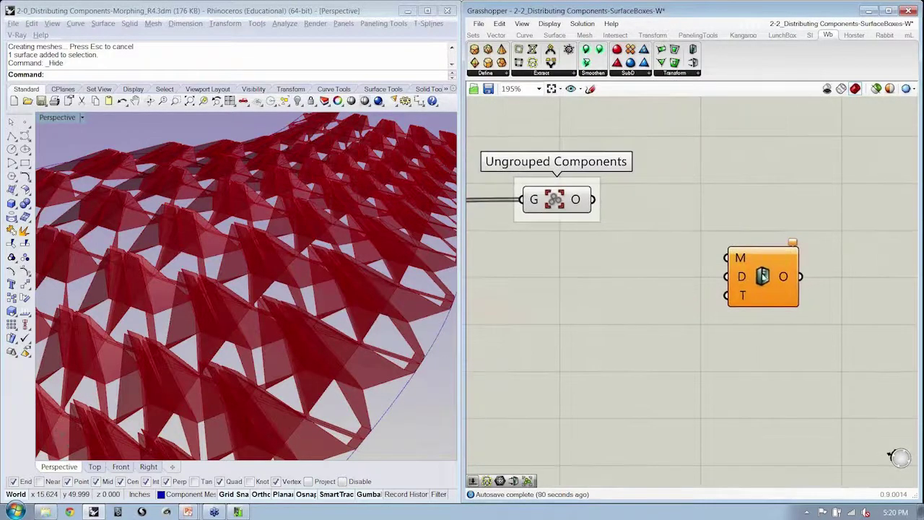
pyautogui.moveTo(764, 278); pyautogui.dragTo(779, 280)
# Step: Group the Mesh Thicken component under the label "Thicken My Components"
pyautogui.hotkey('ctrl', 'g')
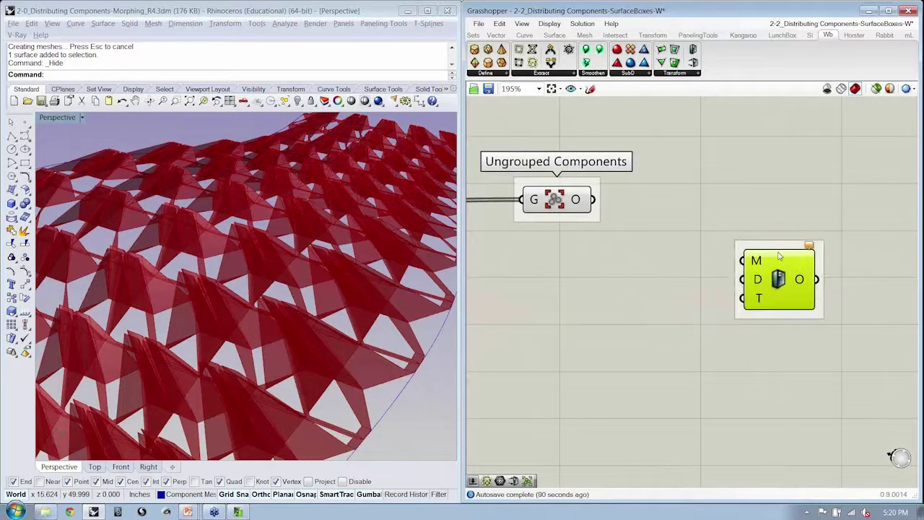
pyautogui.rightClick(780, 244)
pyautogui.write('Thick')
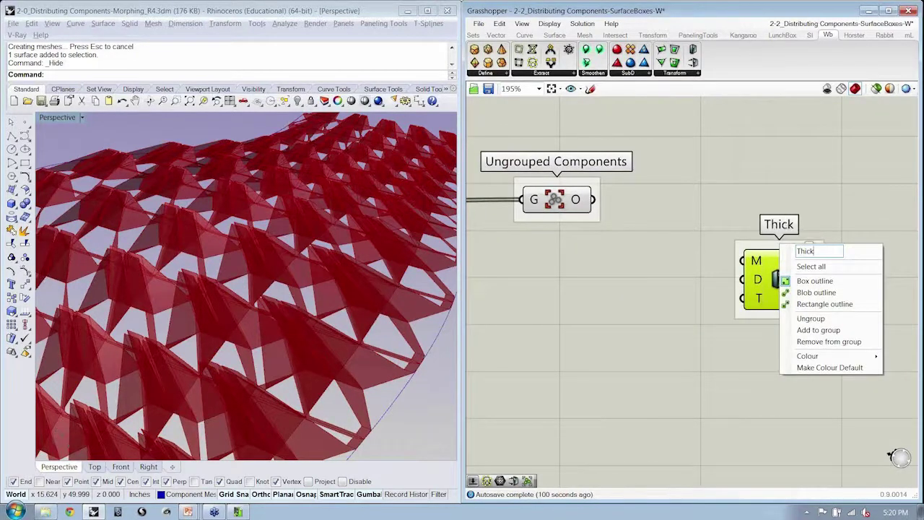
pyautogui.write('en My Components')
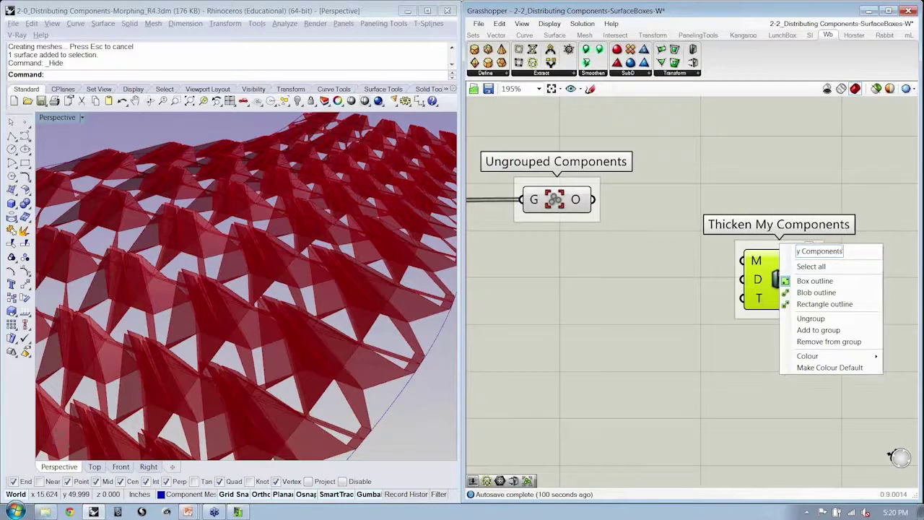
pyautogui.press('Return')
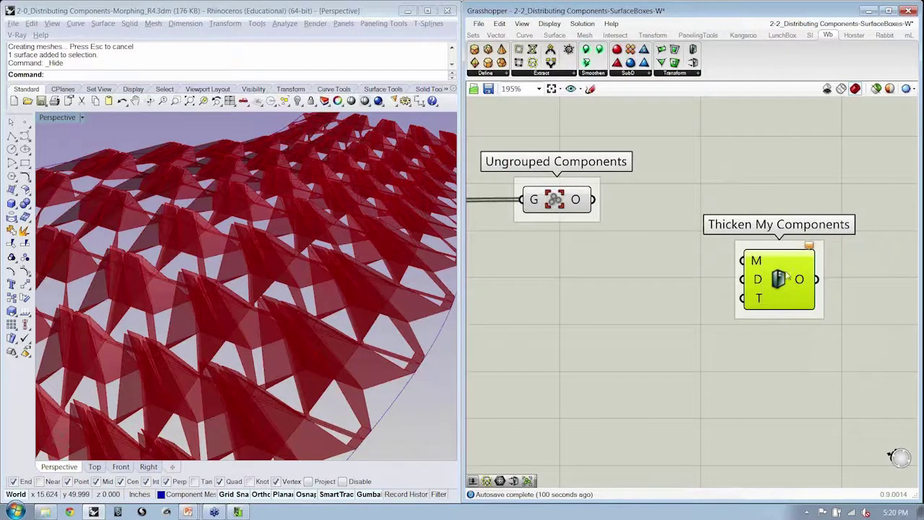
# Step: Add a number slider before the Mesh Thicken component and set it to 0.040
pyautogui.moveTo(788, 276); pyautogui.dragTo(787, 294)
pyautogui.click(471, 483)
pyautogui.click(559, 317)
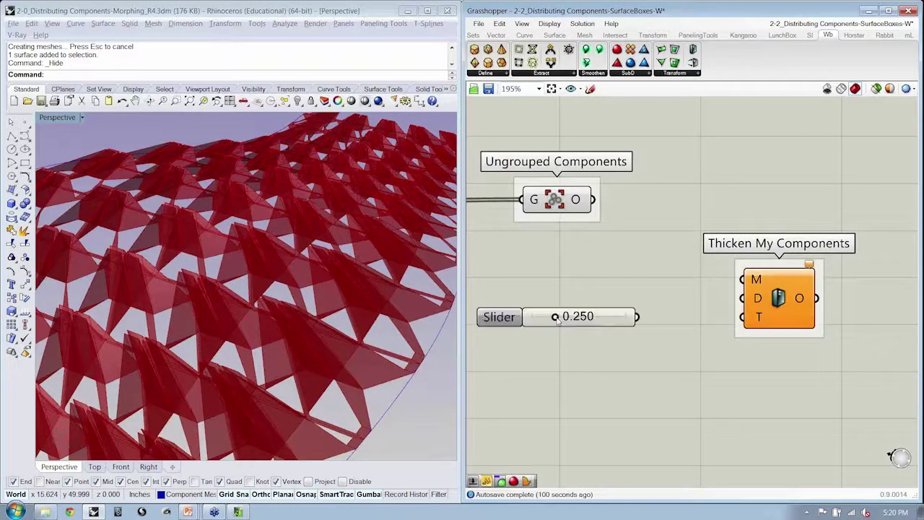
pyautogui.moveTo(504, 321); pyautogui.dragTo(584, 323, button='right')
pyautogui.moveTo(640, 325); pyautogui.dragTo(619, 325)
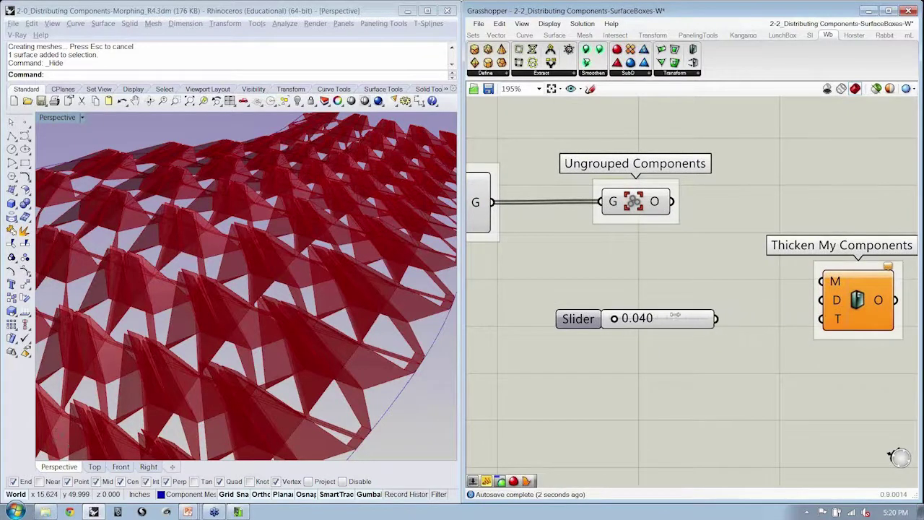
# Step: Connect the new slider to Mesh Thicken's D input, align it, and rename it "Thickness"
pyautogui.moveTo(714, 318); pyautogui.dragTo(822, 301)
pyautogui.moveTo(577, 318); pyautogui.dragTo(581, 302)
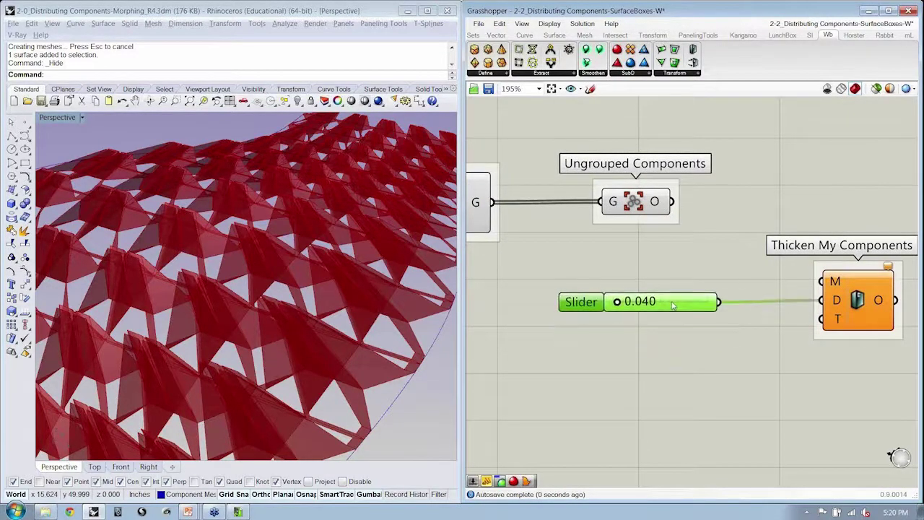
pyautogui.rightClick(582, 302)
pyautogui.write('Thickness')
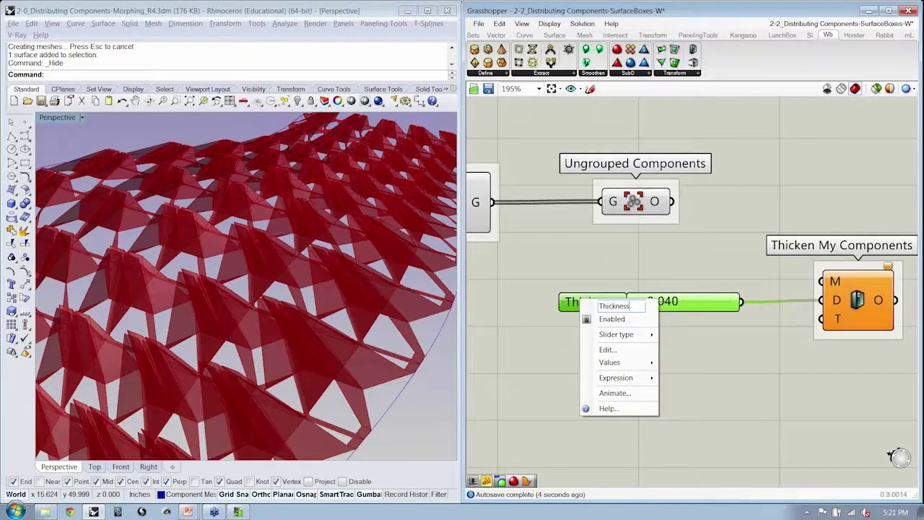
pyautogui.click(728, 349)
pyautogui.moveTo(728, 349); pyautogui.dragTo(665, 369, button='right')
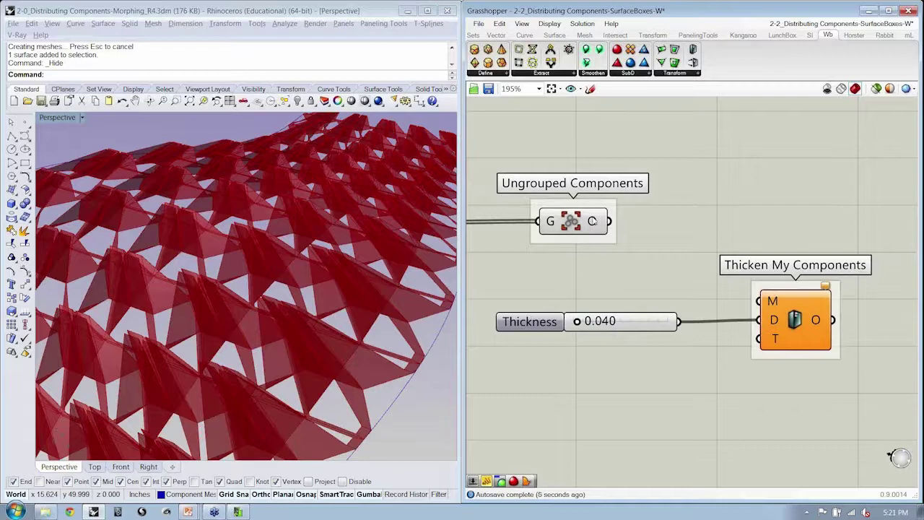
# Step: Add a Mesh Join component beside the Ungroup component and connect Ungroup's O output to its M input
pyautogui.moveTo(592, 220)
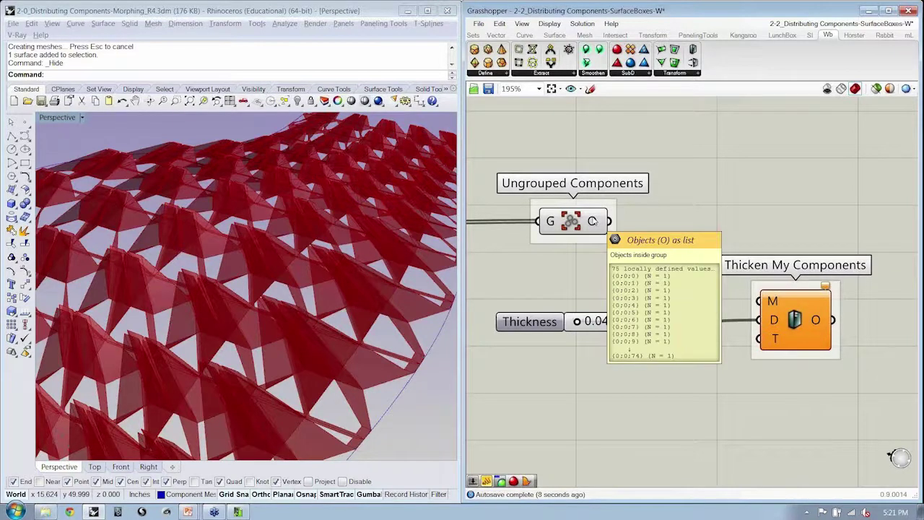
pyautogui.click(584, 35)
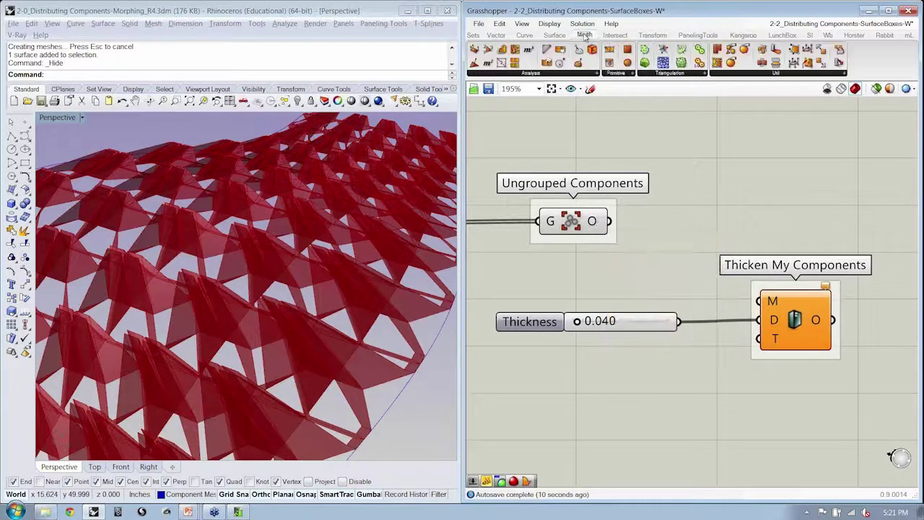
pyautogui.click(756, 73)
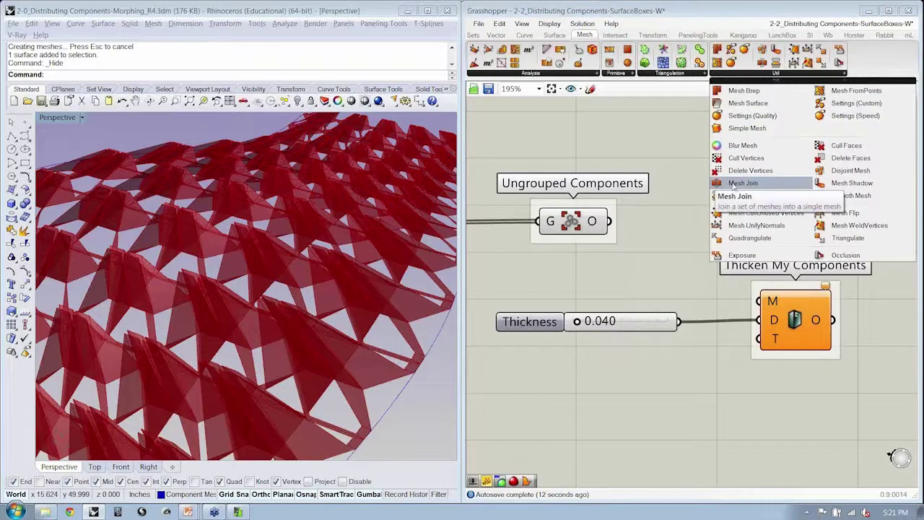
pyautogui.click(741, 183)
pyautogui.moveTo(694, 187); pyautogui.dragTo(615, 225)
pyautogui.moveTo(727, 187); pyautogui.dragTo(707, 222)
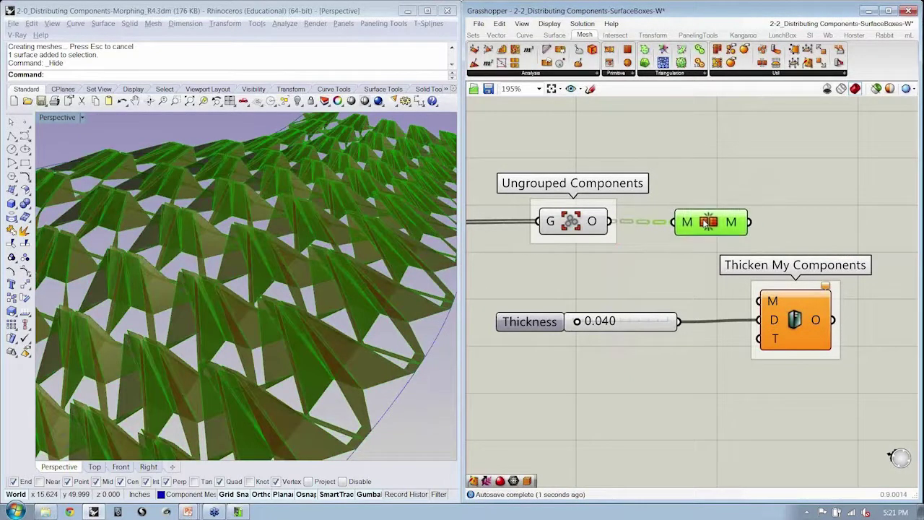
# Step: Flatten the M input of the Mesh Join component
pyautogui.rightClick(687, 224)
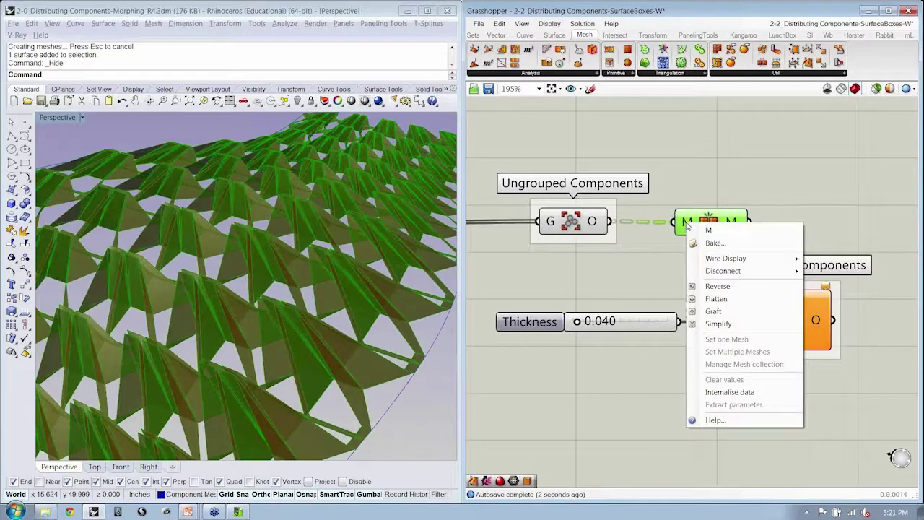
pyautogui.click(711, 302)
pyautogui.click(715, 307)
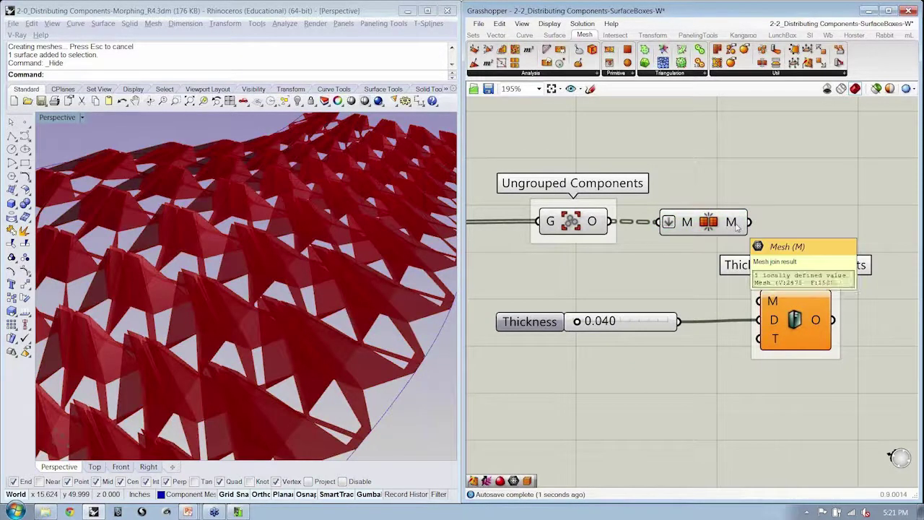
# Step: Align the Mesh Join component and group it under the label "Join Meshes"
pyautogui.moveTo(717, 225); pyautogui.dragTo(715, 226)
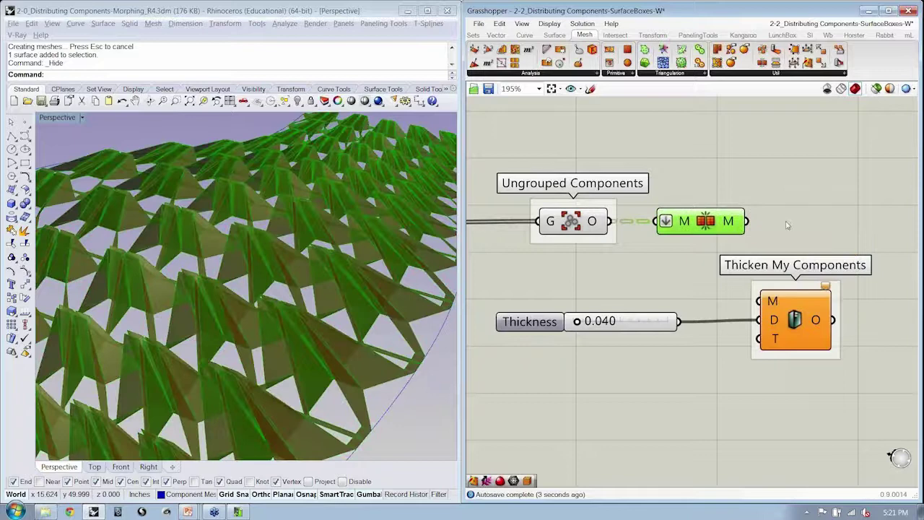
pyautogui.hotkey('ctrl', 'g')
pyautogui.rightClick(701, 205)
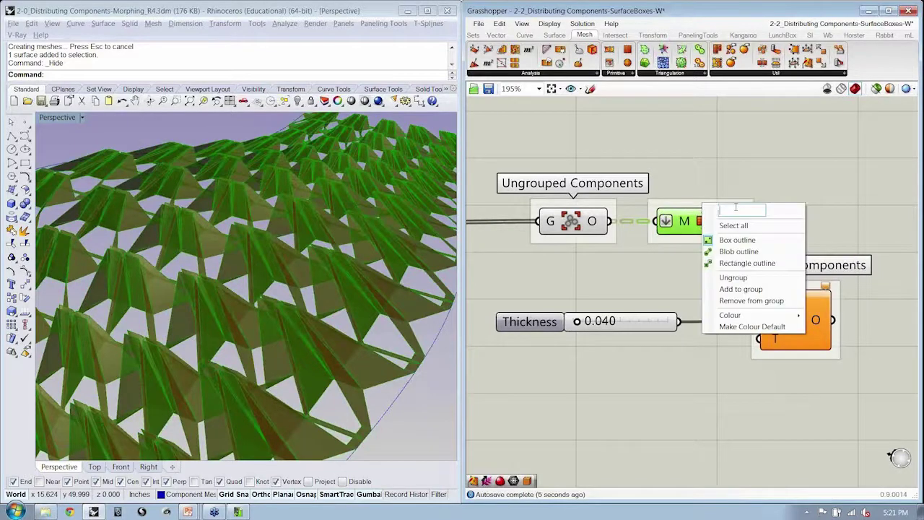
pyautogui.write('Join Meshes')
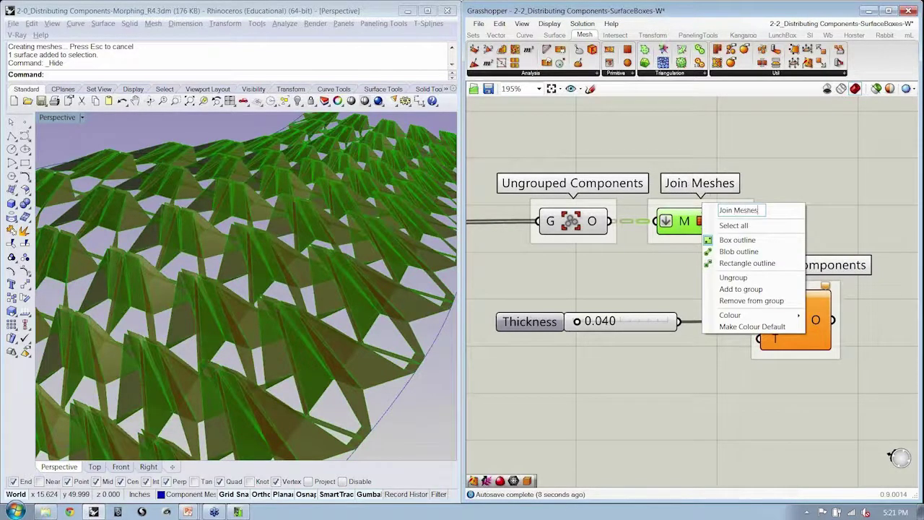
pyautogui.press('Return')
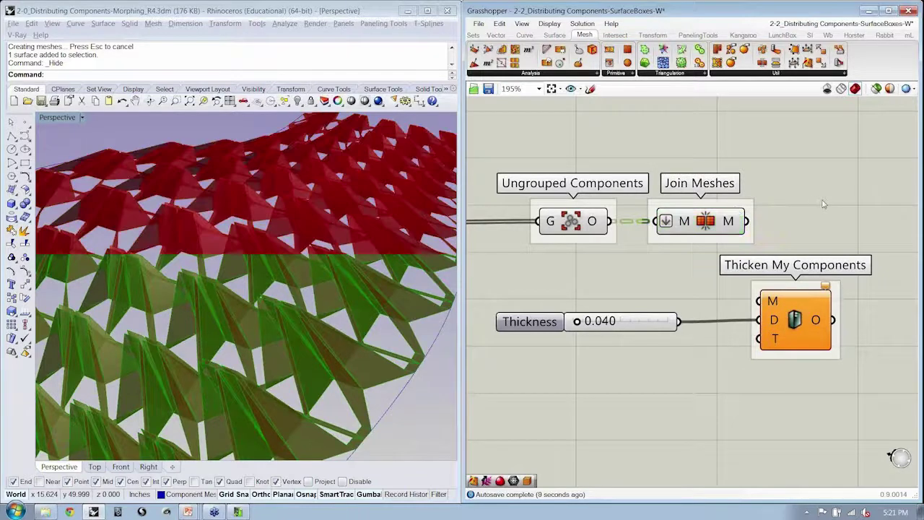
# Step: Space out the Ungroup component from Mesh Join, and move the Thickness slider and Mesh Thicken group farther down the chain
pyautogui.click(570, 222)
pyautogui.moveTo(571, 221); pyautogui.dragTo(550, 221)
pyautogui.click(803, 200)
pyautogui.moveTo(881, 270); pyautogui.dragTo(775, 274, button='right')
pyautogui.moveTo(831, 303); pyautogui.dragTo(514, 359)
pyautogui.moveTo(696, 321); pyautogui.dragTo(872, 376)
pyautogui.click(783, 271)
pyautogui.moveTo(750, 266); pyautogui.dragTo(671, 271, button='right')
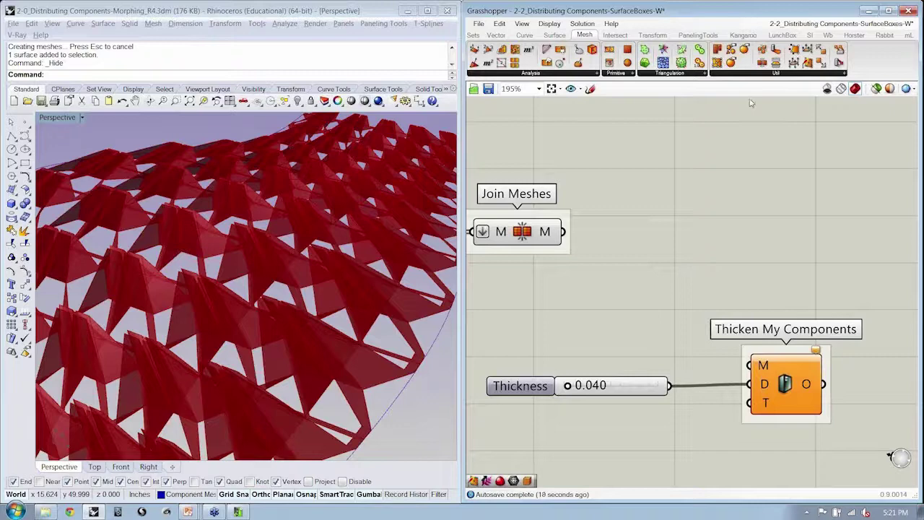
# Step: Add a Mesh WeldVertices component after Join Meshes and feed the joined mesh into its M input
pyautogui.click(763, 74)
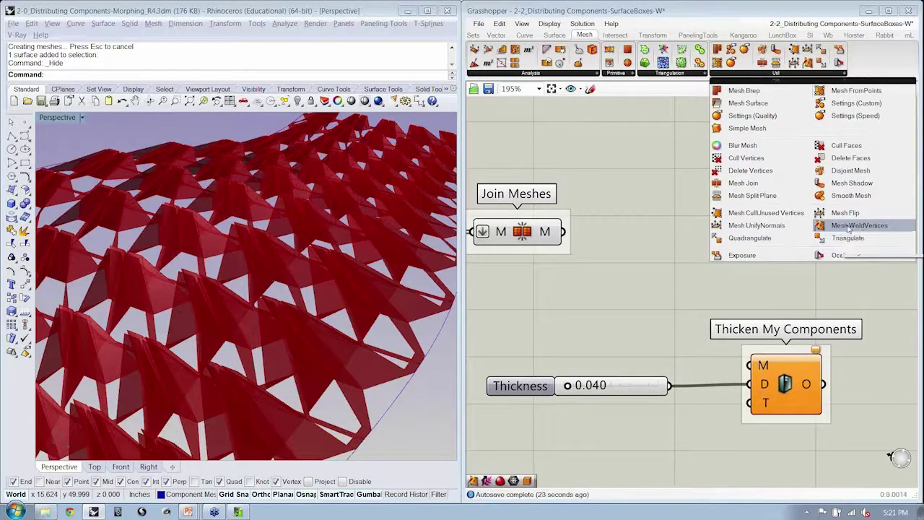
pyautogui.moveTo(849, 228); pyautogui.dragTo(660, 245)
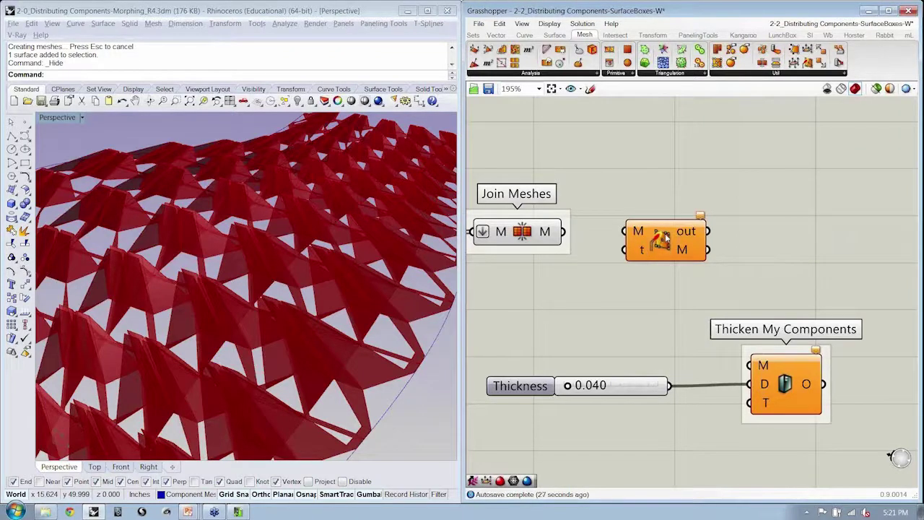
pyautogui.moveTo(626, 231); pyautogui.dragTo(563, 231)
pyautogui.click(611, 302)
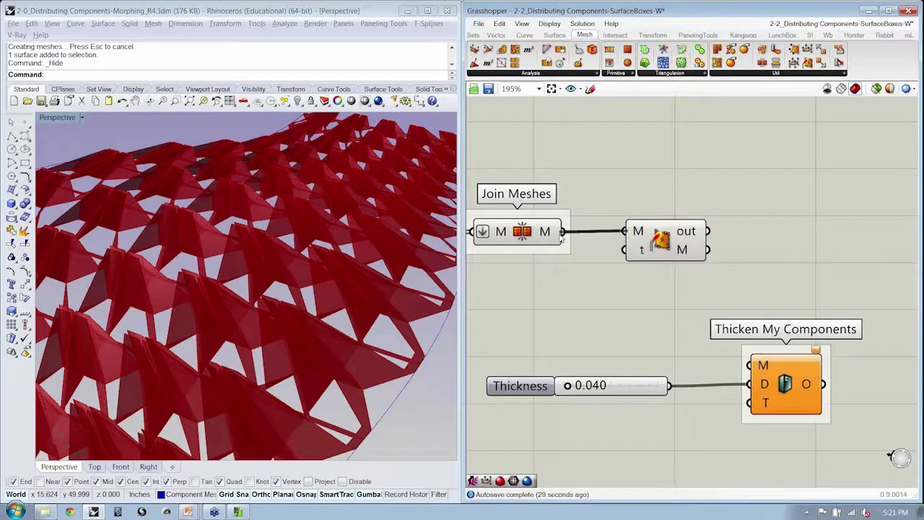
# Step: Turn off the previews of the Ungroup and Mesh Join components
pyautogui.moveTo(605, 289); pyautogui.dragTo(707, 272, button='right')
pyautogui.moveTo(663, 181); pyautogui.dragTo(482, 273)
pyautogui.hotkey('ctrl', 'q')
pyautogui.click(697, 279)
pyautogui.moveTo(699, 278); pyautogui.dragTo(586, 284, button='right')
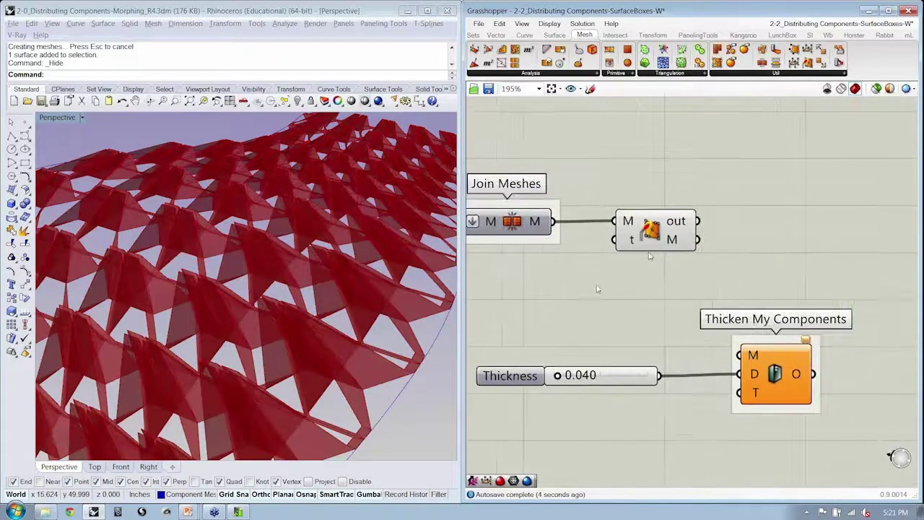
# Step: Connect the welded mesh output M to the M input of Mesh Thicken and turn off the weld component's preview
pyautogui.moveTo(669, 242)
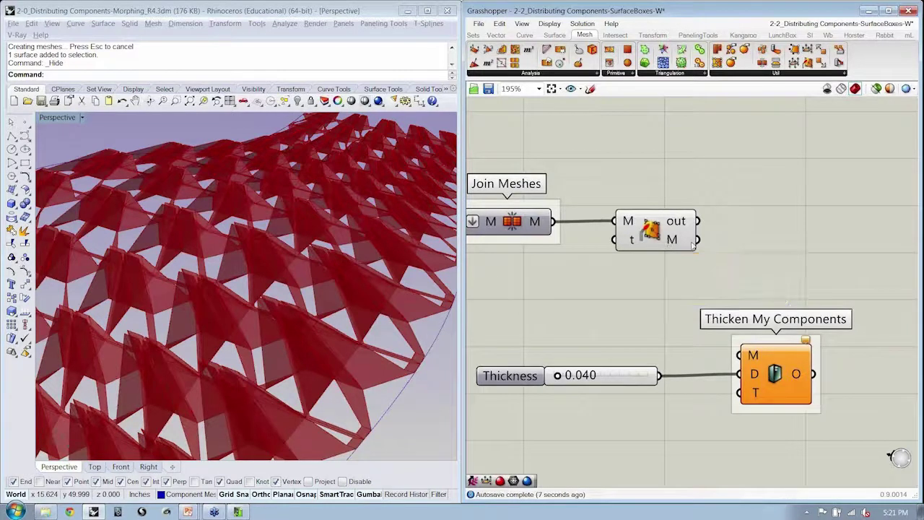
pyautogui.moveTo(721, 328); pyautogui.dragTo(741, 355)
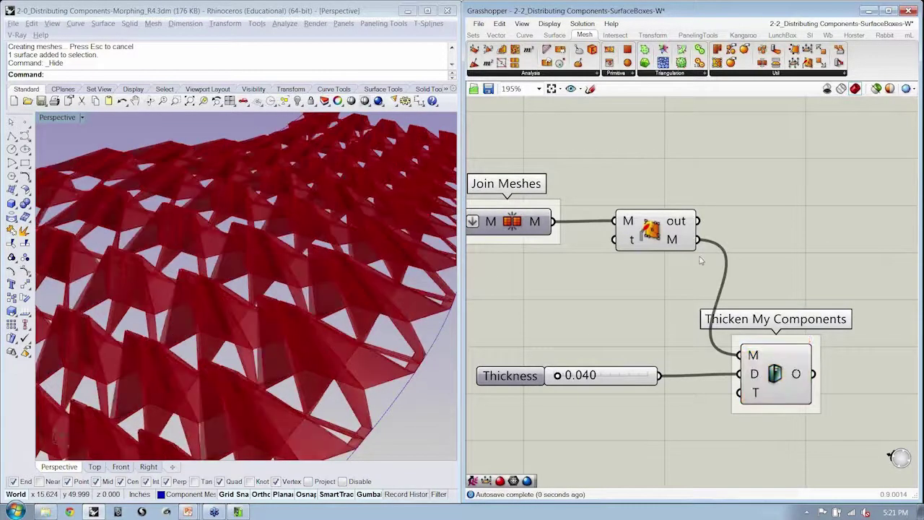
pyautogui.click(653, 238)
pyautogui.hotkey('ctrl', 'q')
pyautogui.click(652, 274)
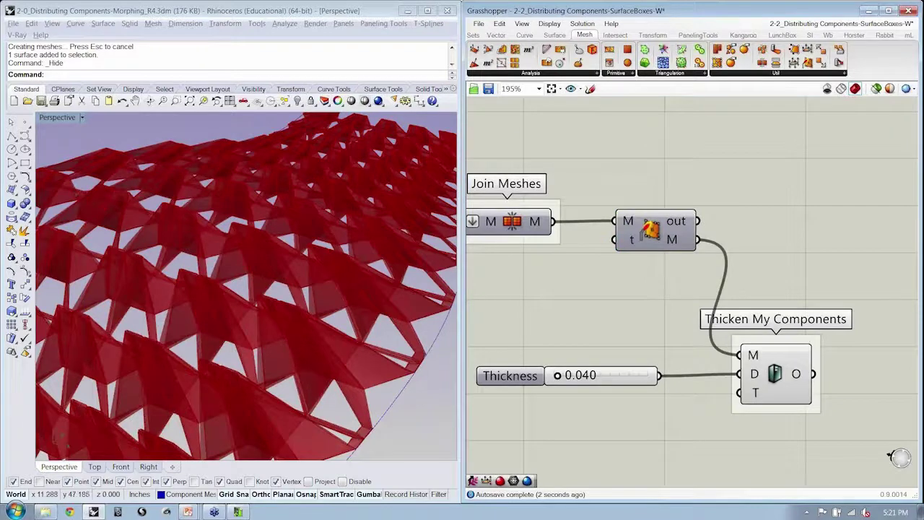
# Step: Add a WeaverBird's Catmull-Clark Subdivision component, connect Mesh Thicken's O output to its M input, and hide the thickened mesh's preview
pyautogui.scroll(10, 328, 302)
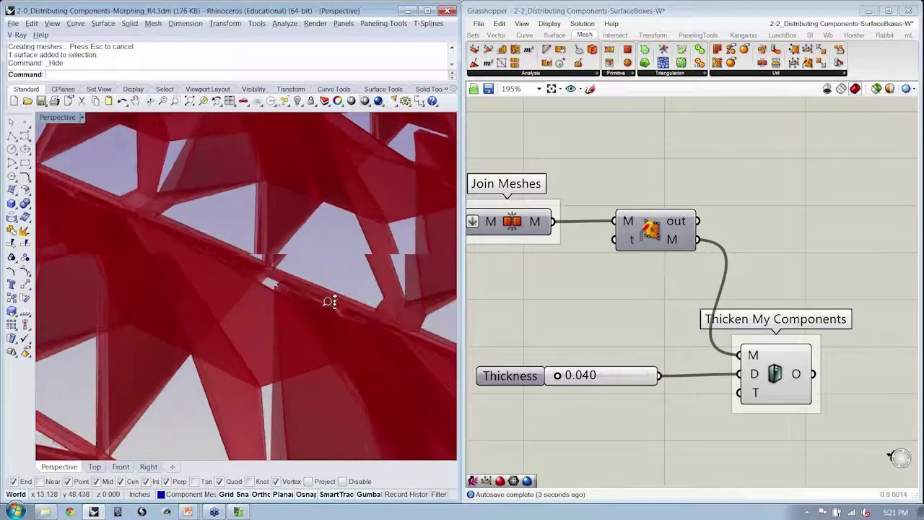
pyautogui.scroll(2, 329, 302)
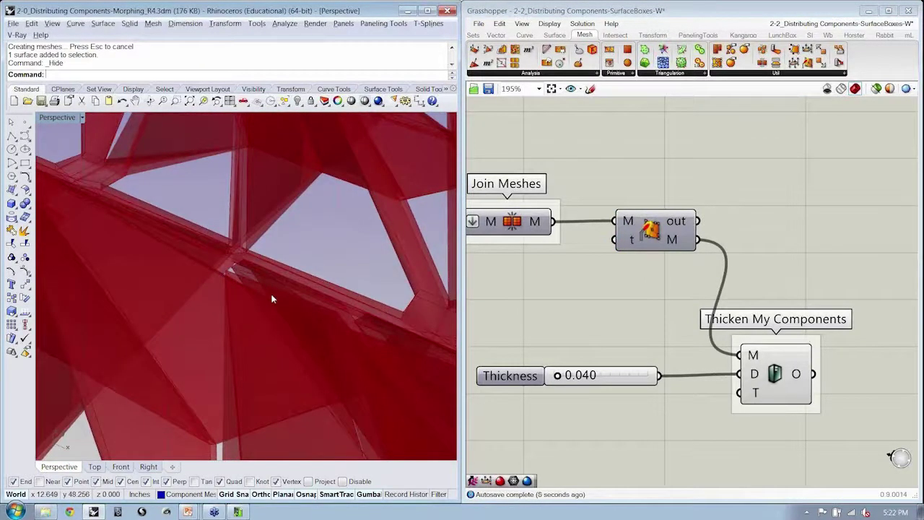
pyautogui.scroll(-2, 379, 279)
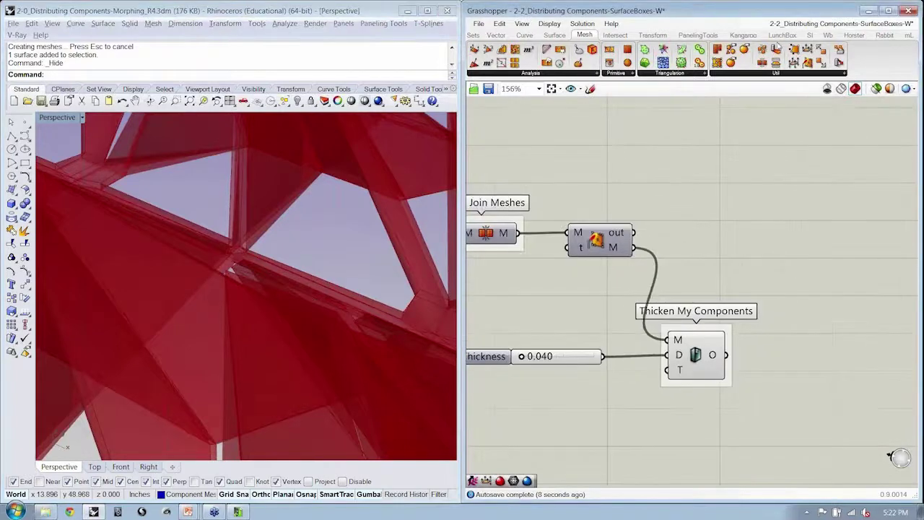
pyautogui.click(824, 36)
pyautogui.click(644, 73)
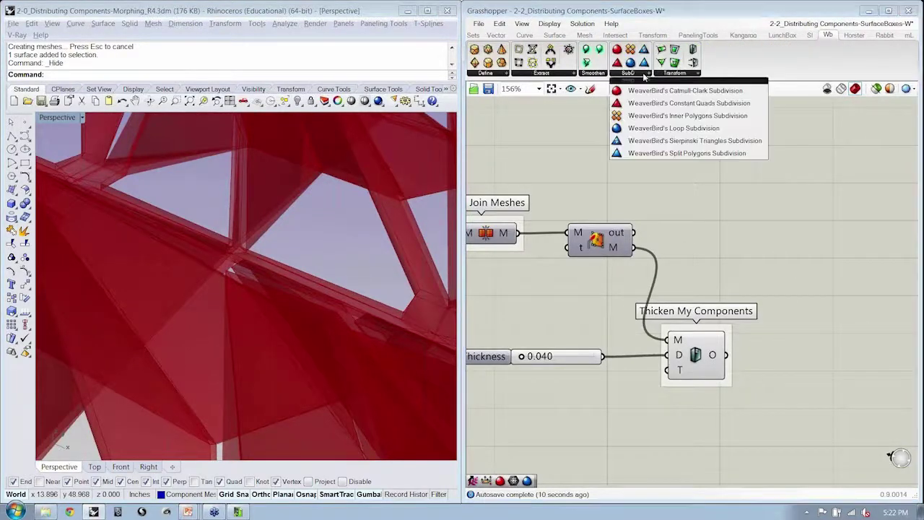
pyautogui.moveTo(659, 91); pyautogui.dragTo(827, 273)
pyautogui.moveTo(737, 361); pyautogui.dragTo(726, 354)
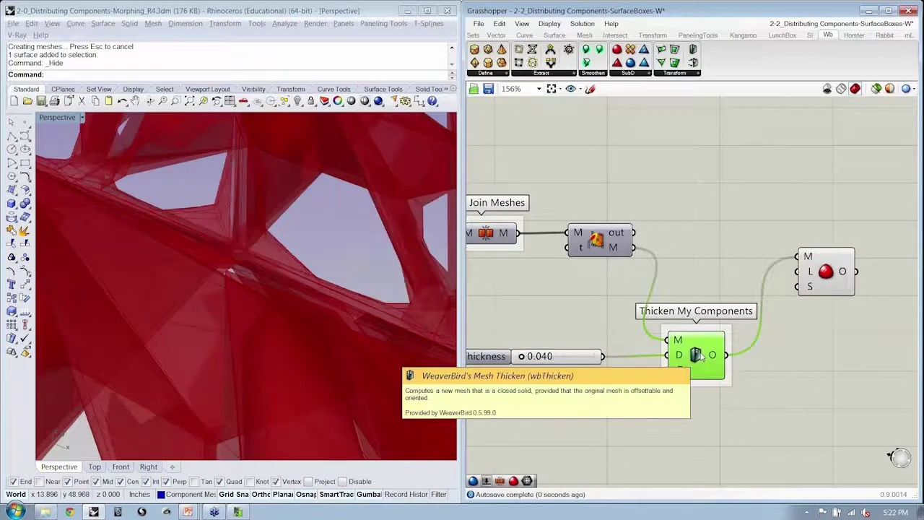
# Step: Turn off the preview of the Morphed Components component
pyautogui.moveTo(294, 306); pyautogui.dragTo(334, 380, button='right')
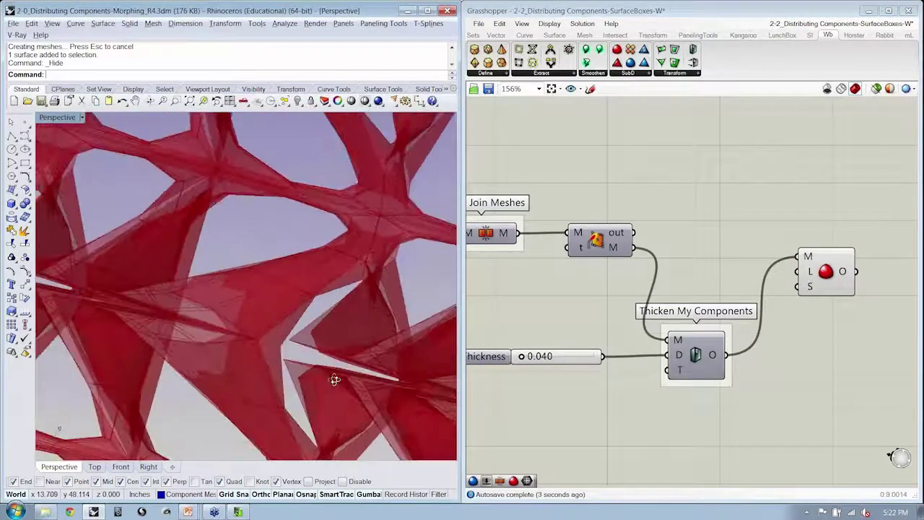
pyautogui.scroll(5, 338, 348)
pyautogui.moveTo(578, 276); pyautogui.dragTo(722, 264, button='right')
pyautogui.scroll(-2, 721, 264)
pyautogui.click(511, 243)
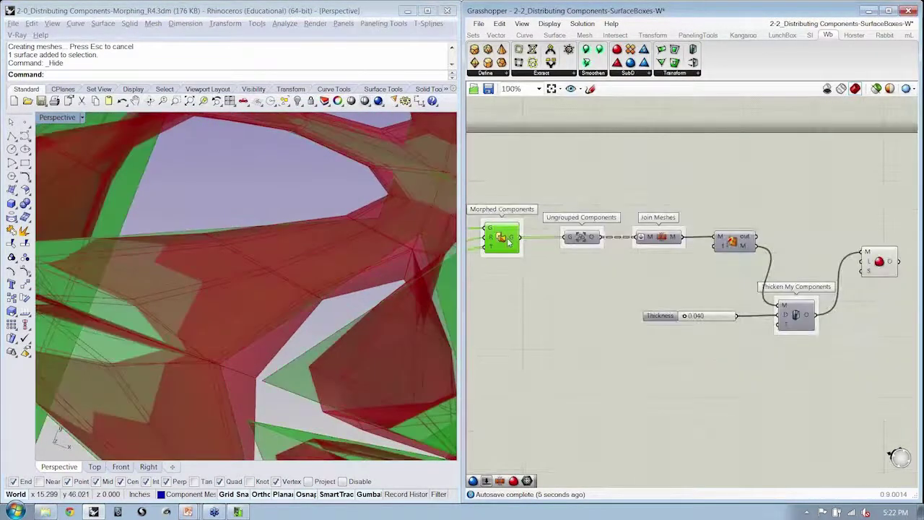
pyautogui.click(589, 299)
pyautogui.moveTo(317, 331); pyautogui.dragTo(285, 354, button='right')
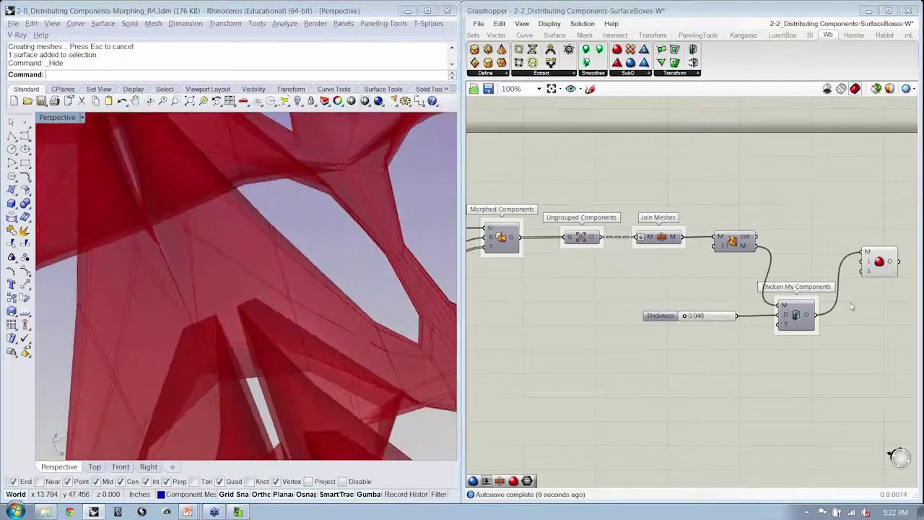
# Step: Line up the Catmull-Clark component with Mesh Thicken and set its level input L to 3
pyautogui.scroll(5, 888, 288)
pyautogui.moveTo(757, 217); pyautogui.dragTo(785, 374)
pyautogui.rightClick(769, 371)
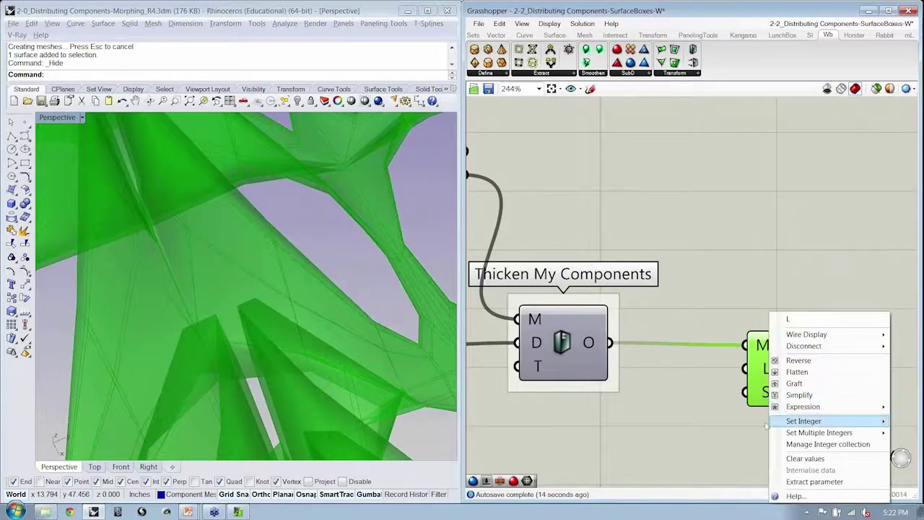
pyautogui.moveTo(698, 416); pyautogui.dragTo(609, 403, button='right')
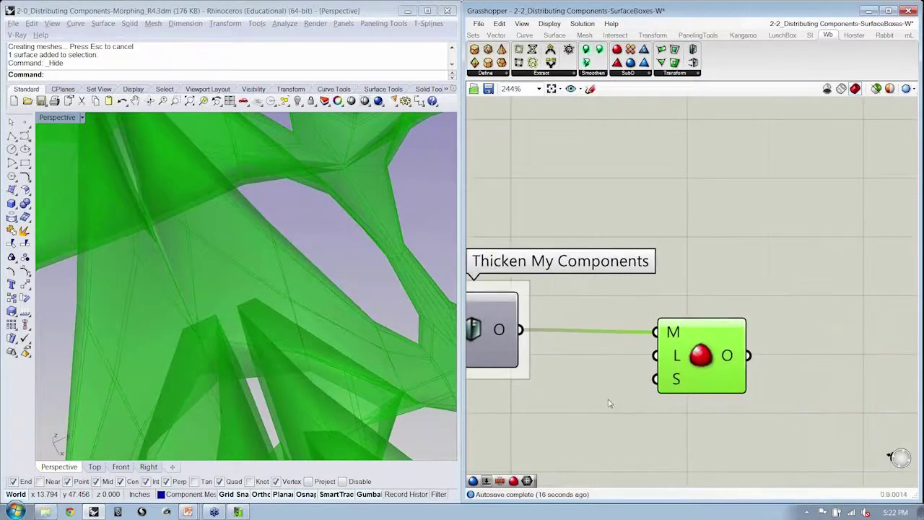
pyautogui.rightClick(675, 357)
pyautogui.moveTo(754, 422)
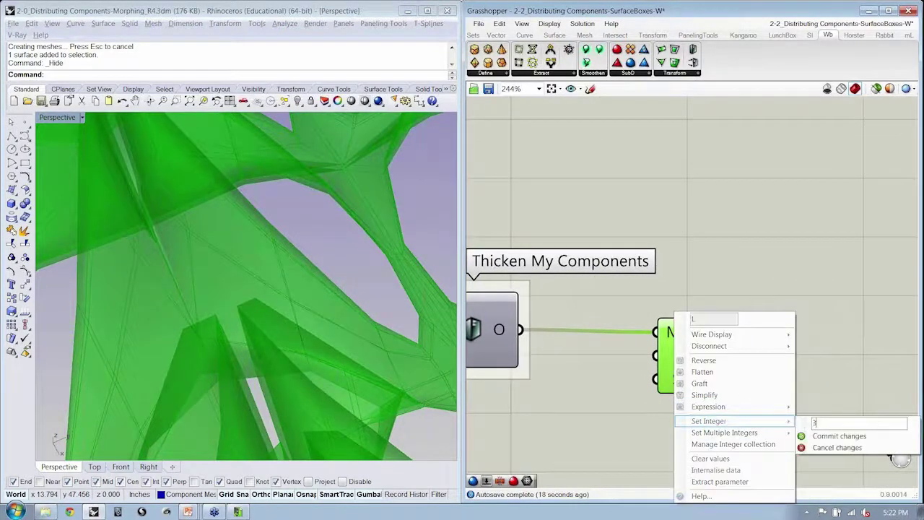
pyautogui.click(837, 435)
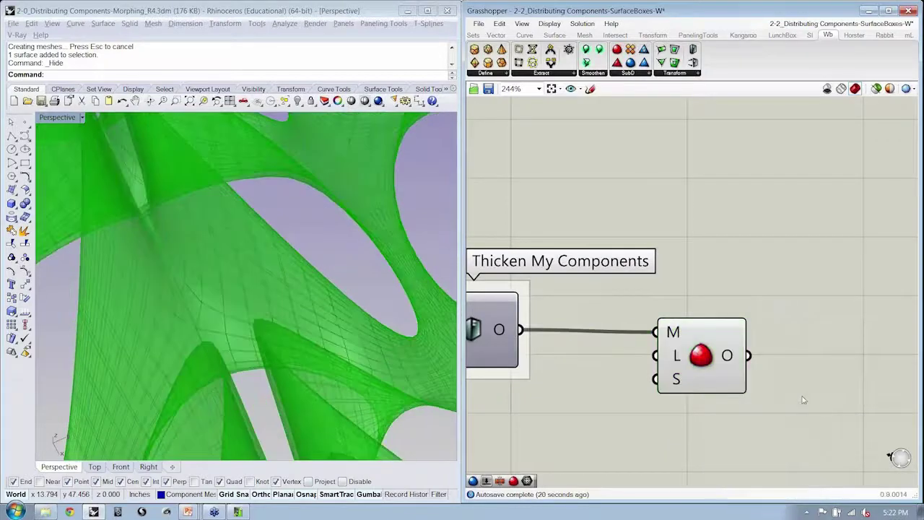
# Step: Set the Thickness slider to 0.093 and check the smoothed mesh up close in the Perspective view
pyautogui.click(268, 274)
pyautogui.scroll(-6, 288, 275)
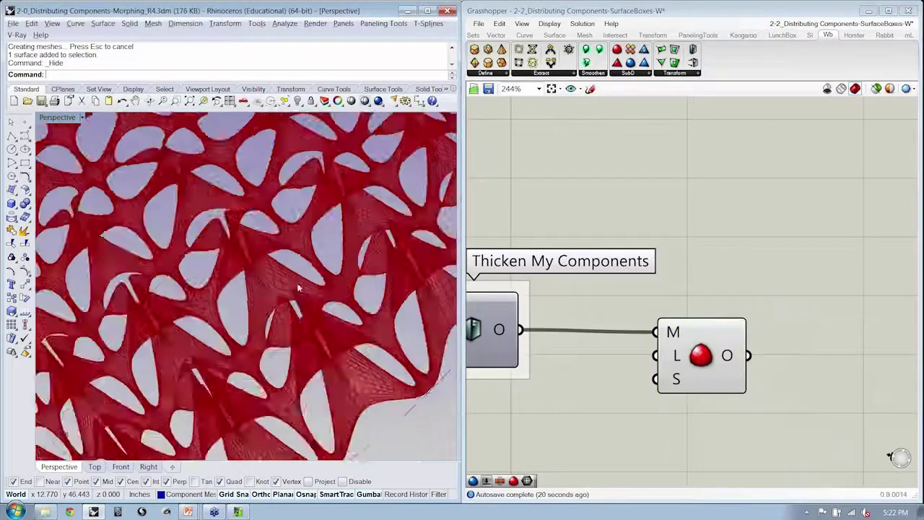
pyautogui.scroll(-6, 297, 287)
pyautogui.scroll(8, 297, 288)
pyautogui.moveTo(501, 390); pyautogui.dragTo(883, 303, button='right')
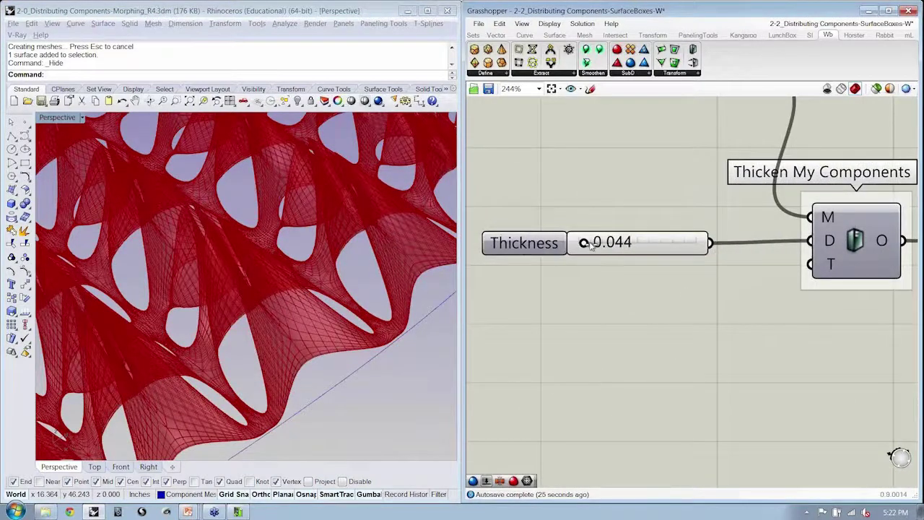
pyautogui.moveTo(590, 244); pyautogui.dragTo(592, 244)
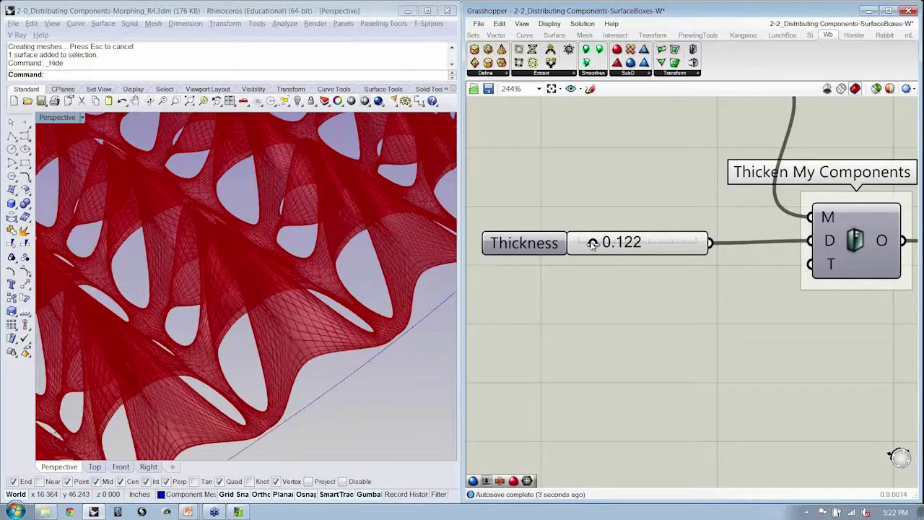
pyautogui.scroll(5, 209, 267)
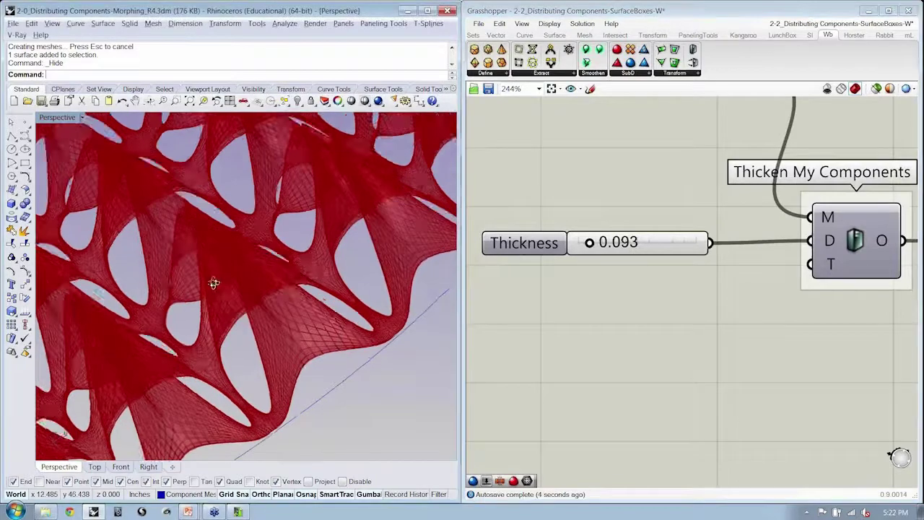
pyautogui.moveTo(243, 263); pyautogui.dragTo(249, 260, button='right')
pyautogui.scroll(-7, 249, 260)
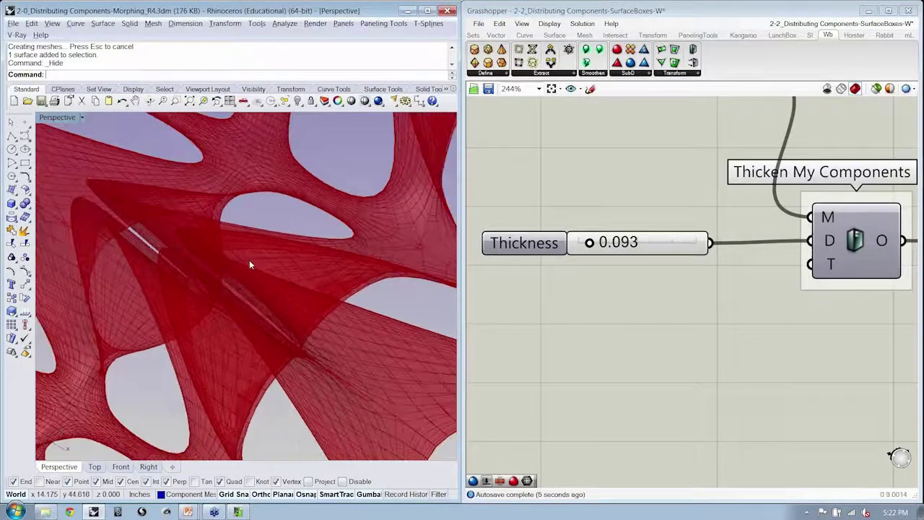
# Step: Bake the Catmull-Clark Subdivision output into Rhino
pyautogui.scroll(-4, 650, 267)
pyautogui.moveTo(800, 289); pyautogui.dragTo(653, 275, button='right')
pyautogui.click(680, 249)
pyautogui.rightClick(730, 208)
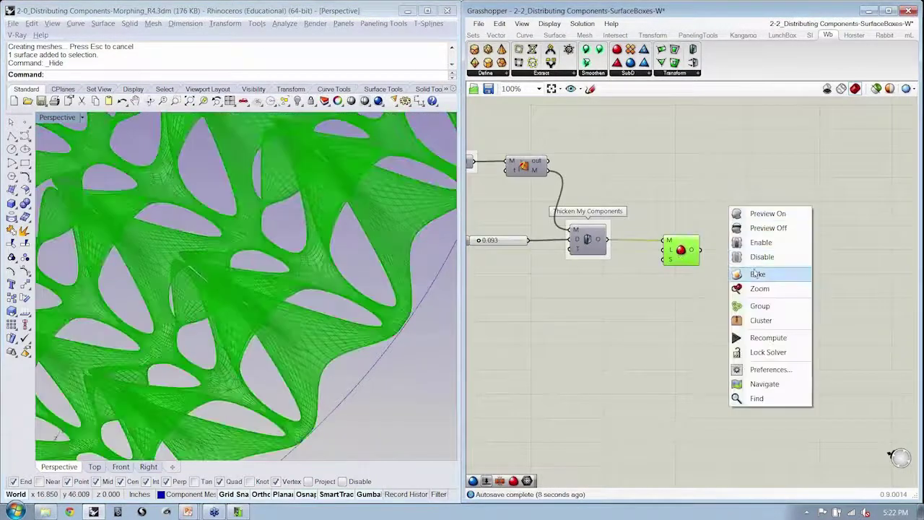
pyautogui.click(758, 274)
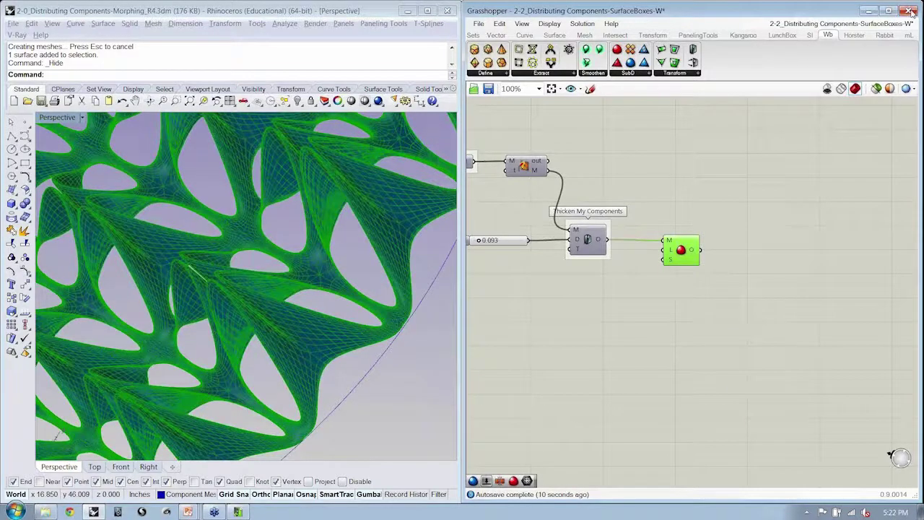
# Step: Close the Grasshopper window, maximize Rhino and show the baked mesh in the Rendered display mode
pyautogui.click(908, 11)
pyautogui.click(433, 12)
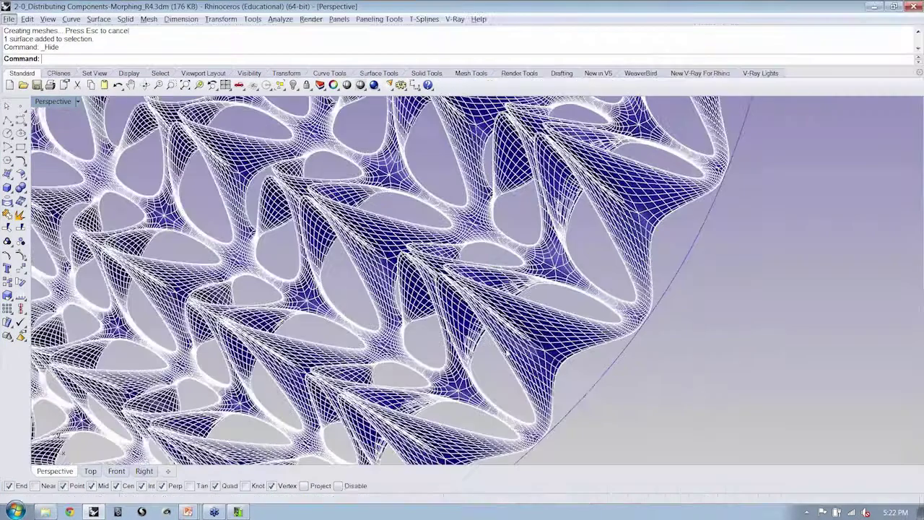
pyautogui.hotkey('ctrl', 'alt', 'r')
pyautogui.moveTo(417, 246); pyautogui.dragTo(548, 145, button='right')
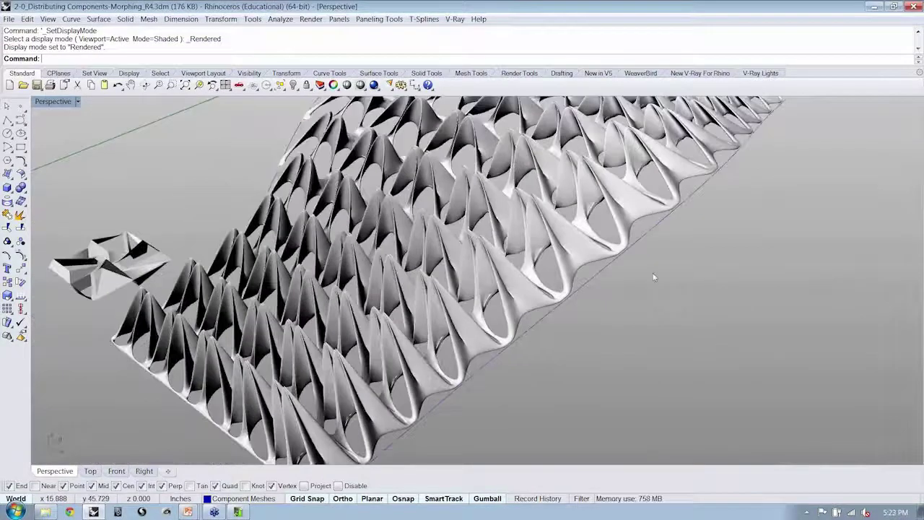
# Step: Delete the baked mesh from Rhino and reopen Grasshopper
pyautogui.click(546, 138)
pyautogui.press('Delete')
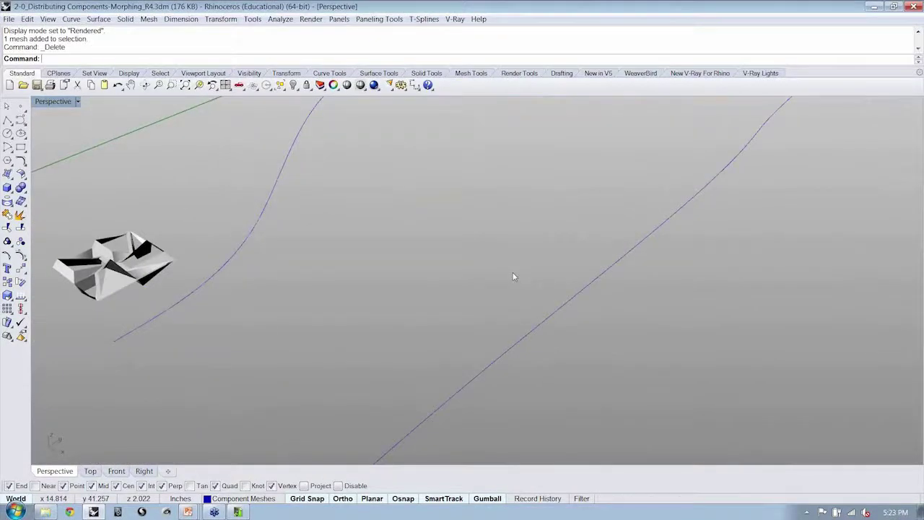
pyautogui.write('Grasshopper')
pyautogui.press('Return')
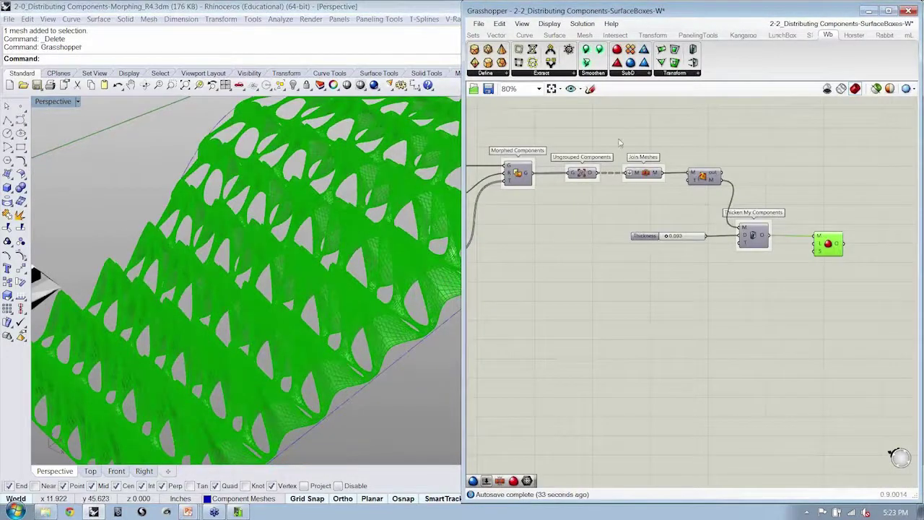
# Step: Delete all components downstream of Ungroup, including the Thickness slider, and turn the Ungroup component's preview back on
pyautogui.moveTo(610, 141); pyautogui.dragTo(911, 304)
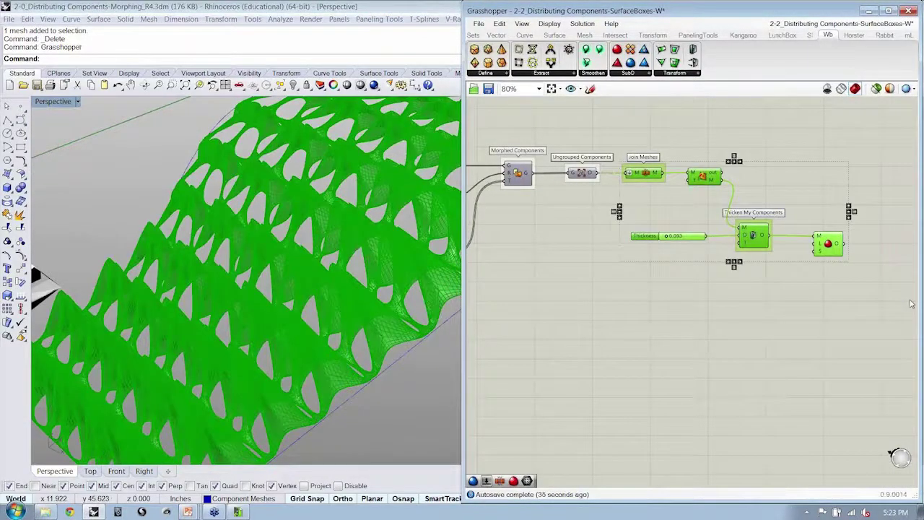
pyautogui.press('Delete')
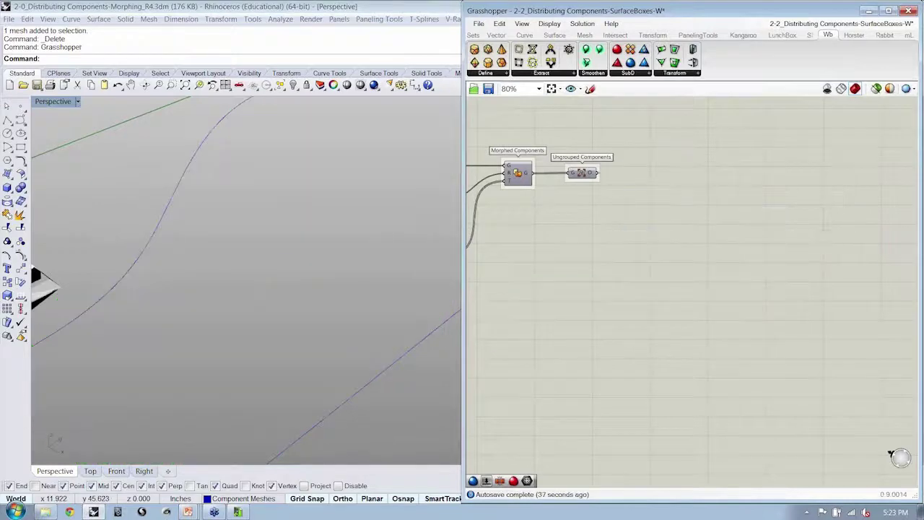
pyautogui.click(708, 238)
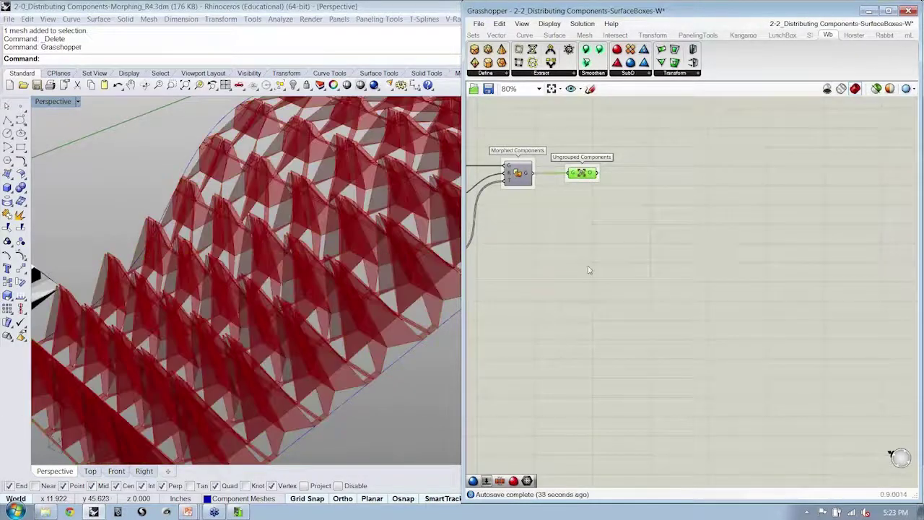
pyautogui.scroll(3, 599, 310)
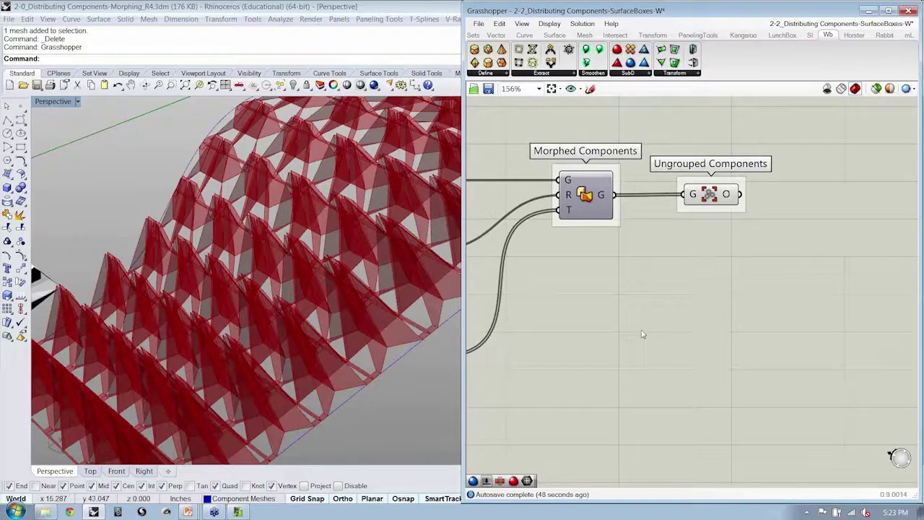
pyautogui.hotkey('alt', 'Tab')
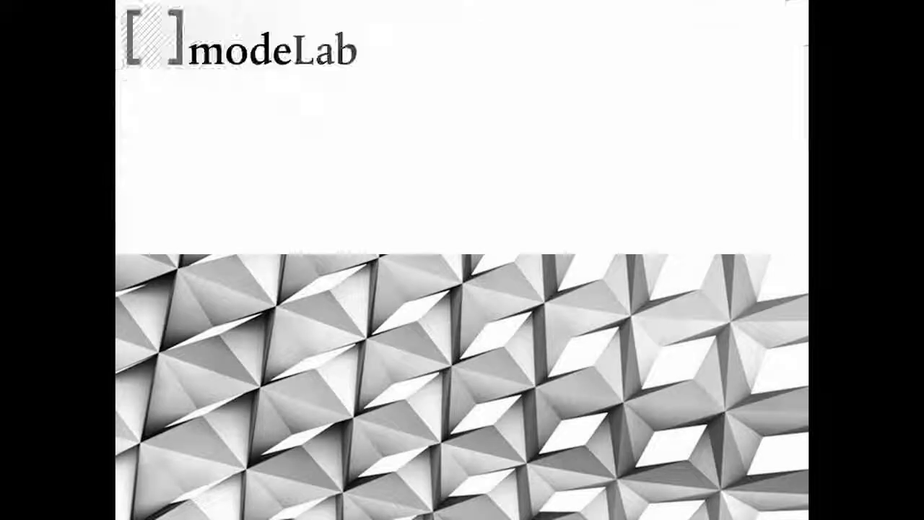